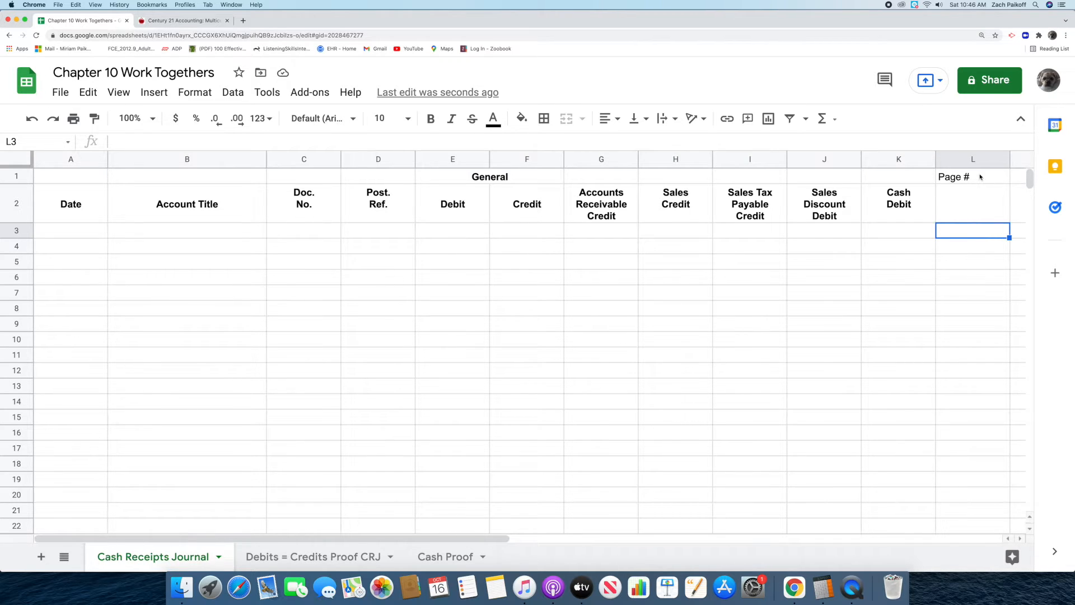
Step: Complete the page number in cell L1 of the cash receipts journal as "Page # 16"
double_click(980, 177)
text(16)
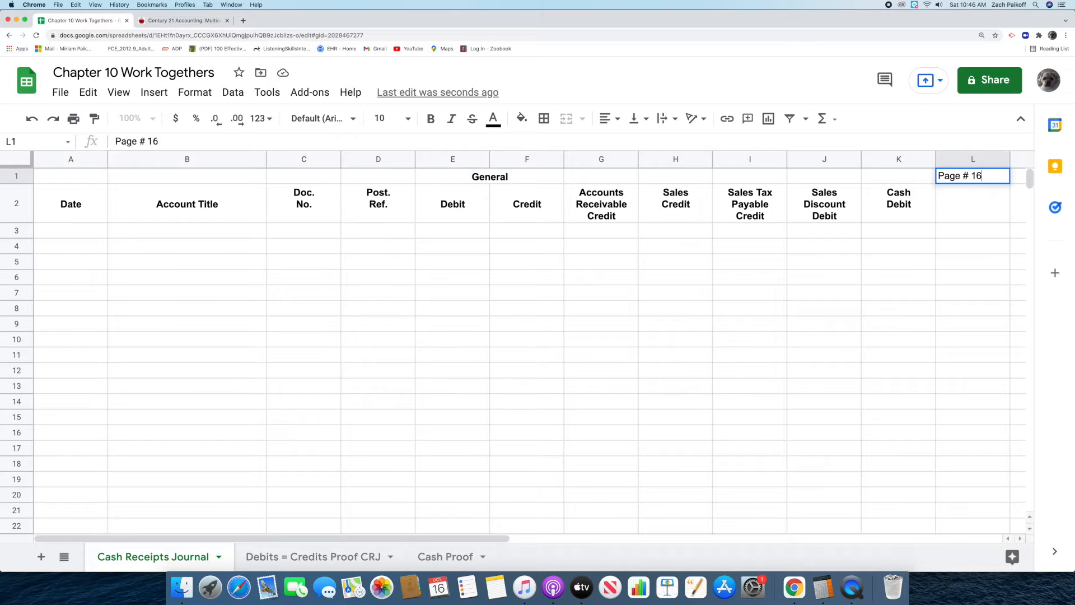
key(Return)
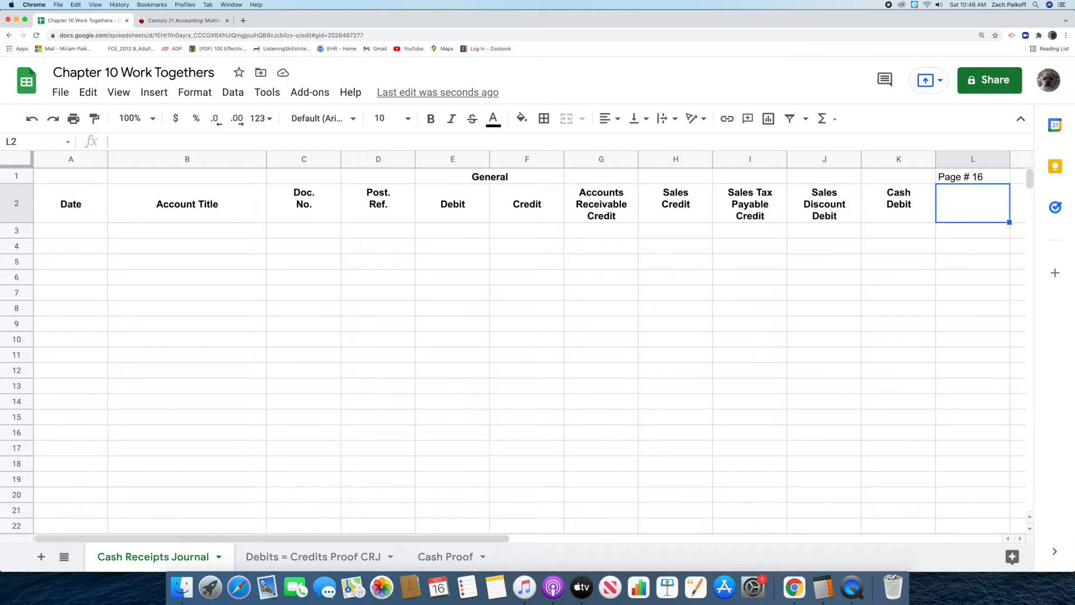
Step: Consult the Work Together 10-2 transactions in the textbook PDF and enter the date Oct. 4, 2021 in cell A3 of the journal
click(155, 22)
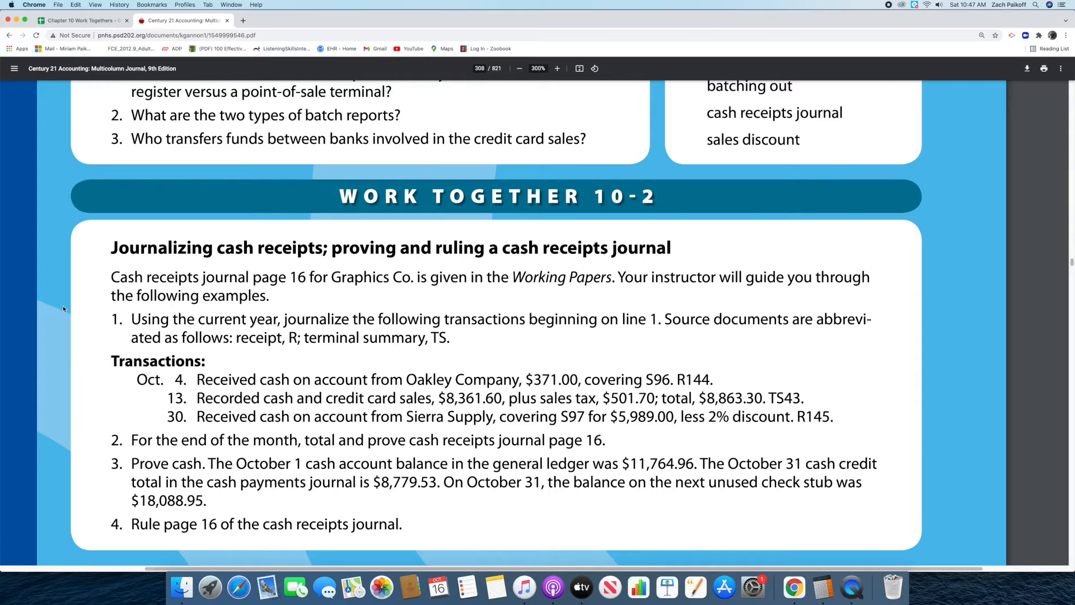
click(73, 21)
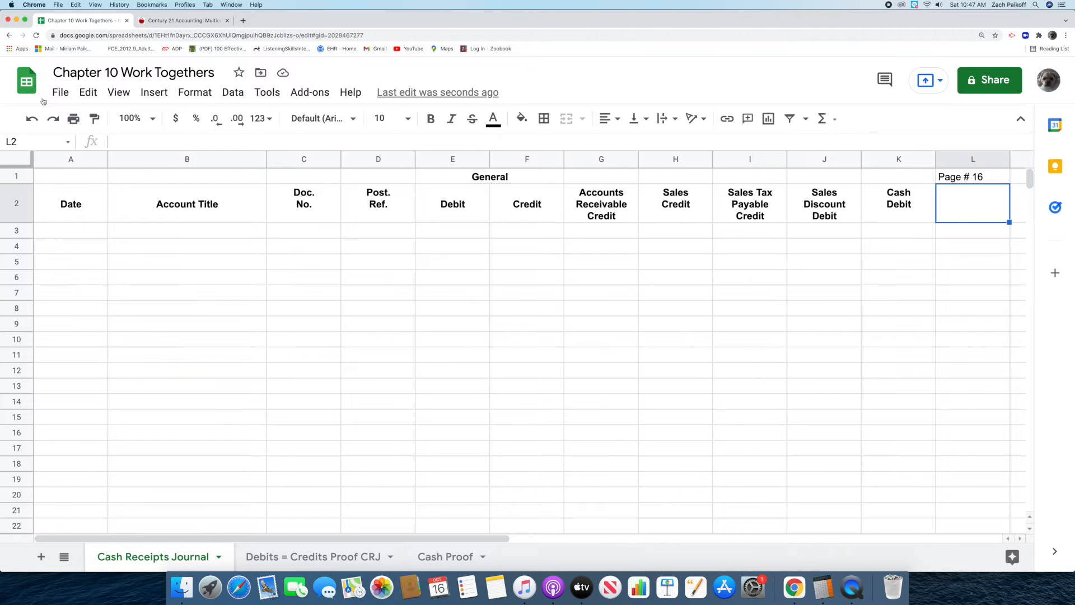
click(62, 230)
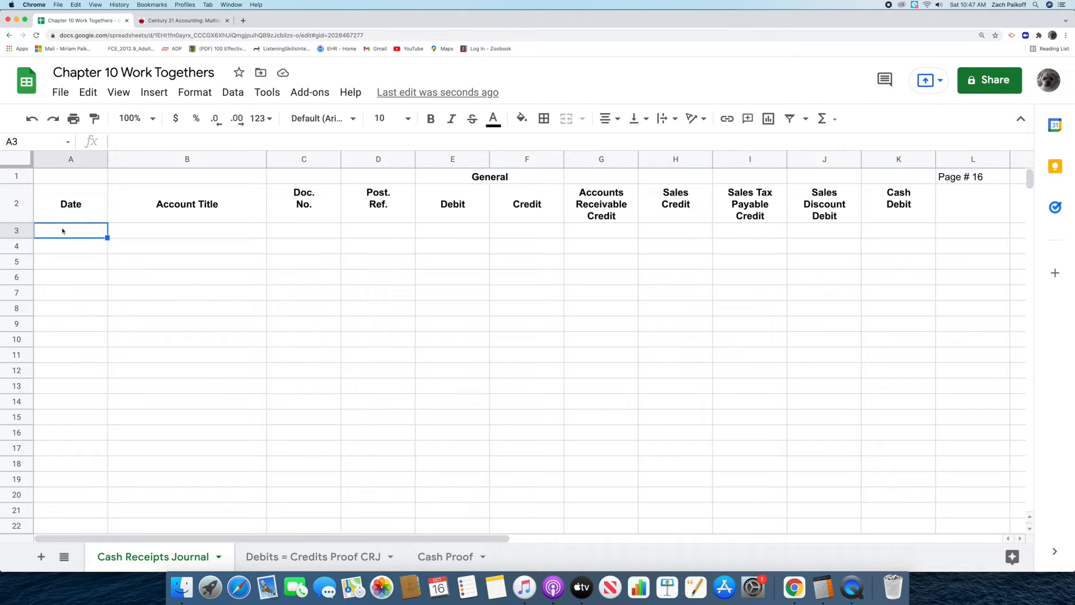
double_click(62, 231)
text(O)
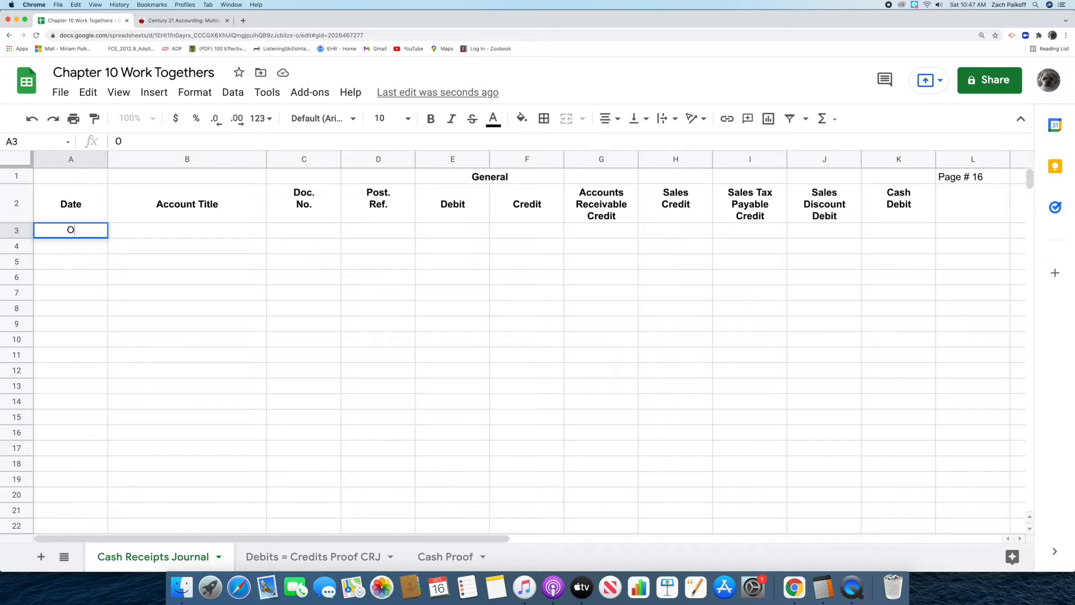
text(ct. 4, 2021)
key(Return)
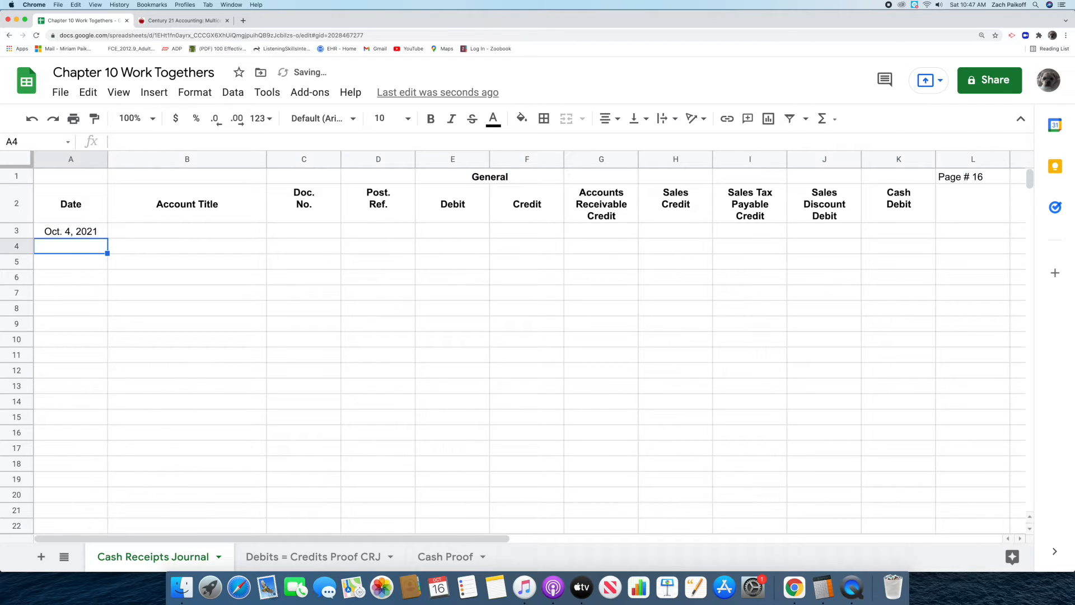
Step: Enter Oakley Company as the account title and R144 as the document number for the October 4 receipt in row 3
click(164, 235)
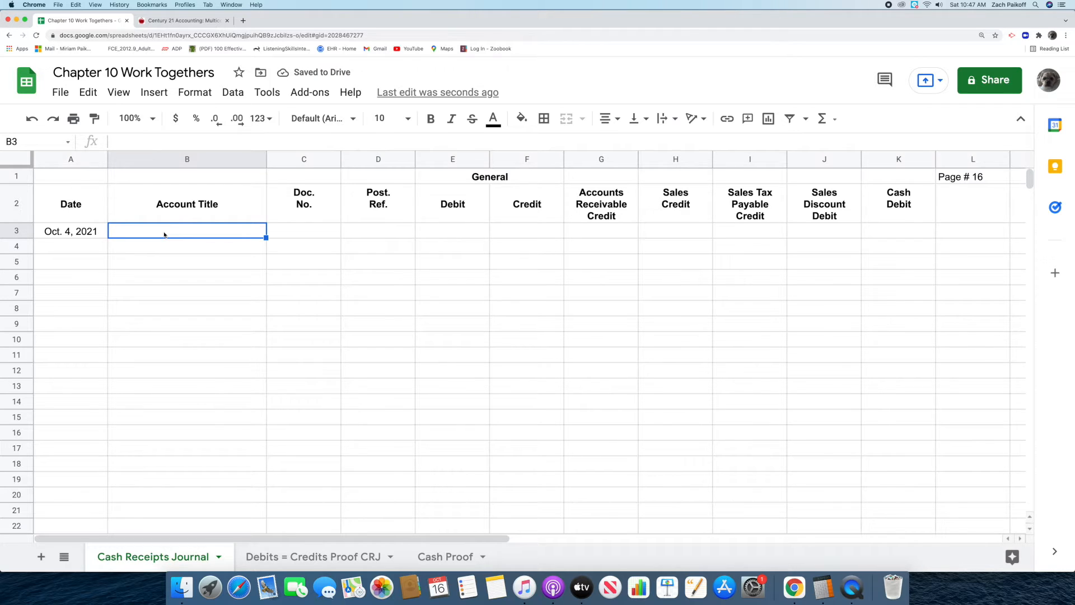
double_click(164, 232)
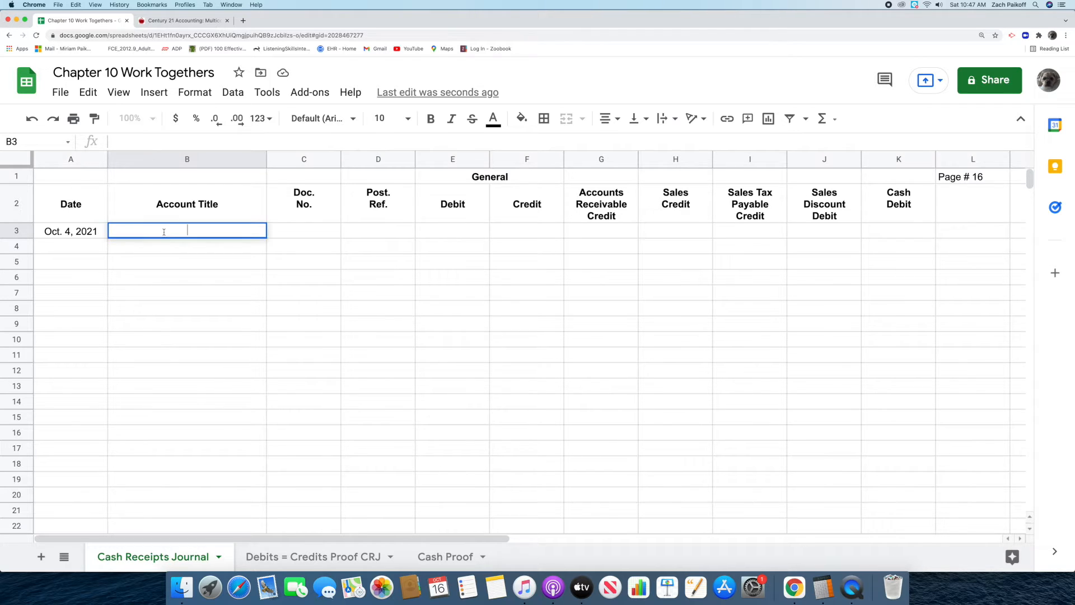
text(Oakley Company)
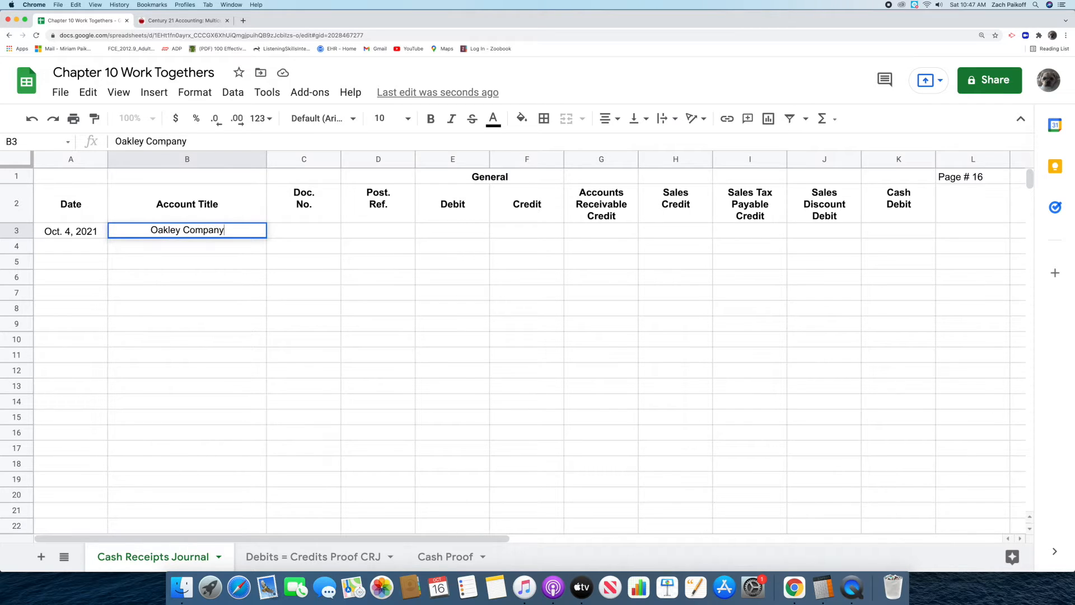
key(Return)
click(292, 230)
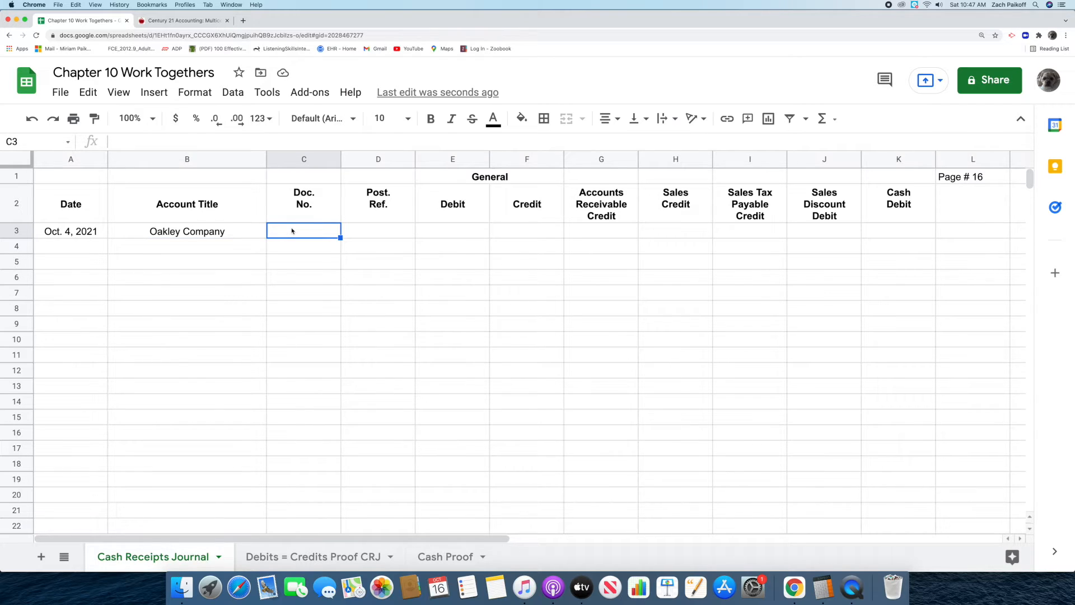
double_click(292, 230)
text(R144)
key(Return)
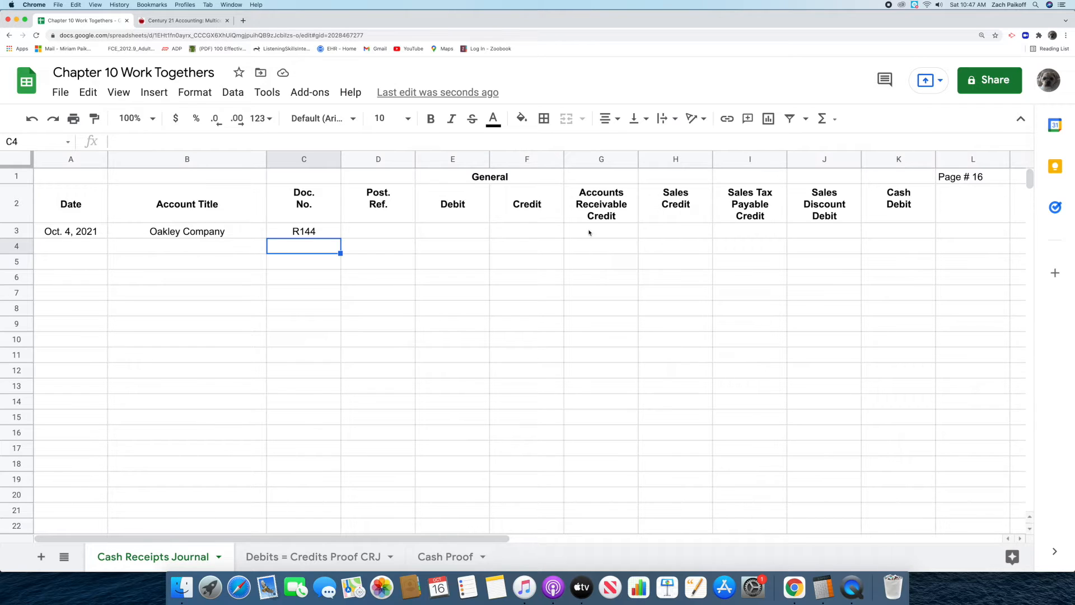
Step: Record 371 as both the Accounts Receivable Credit and the Cash Debit for the Oakley Company entry
click(589, 232)
text(371)
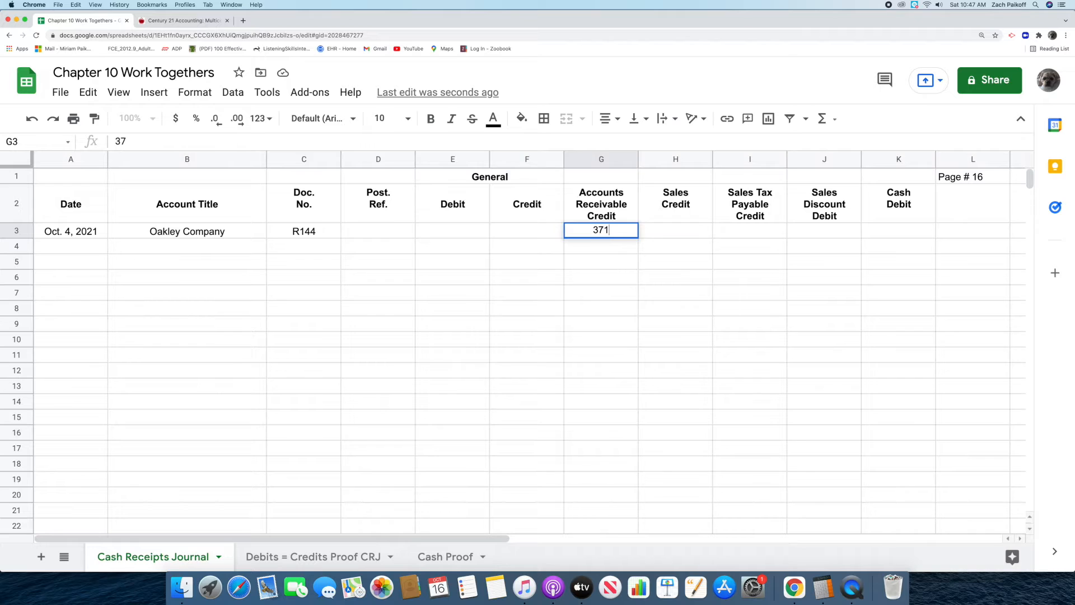
key(Return)
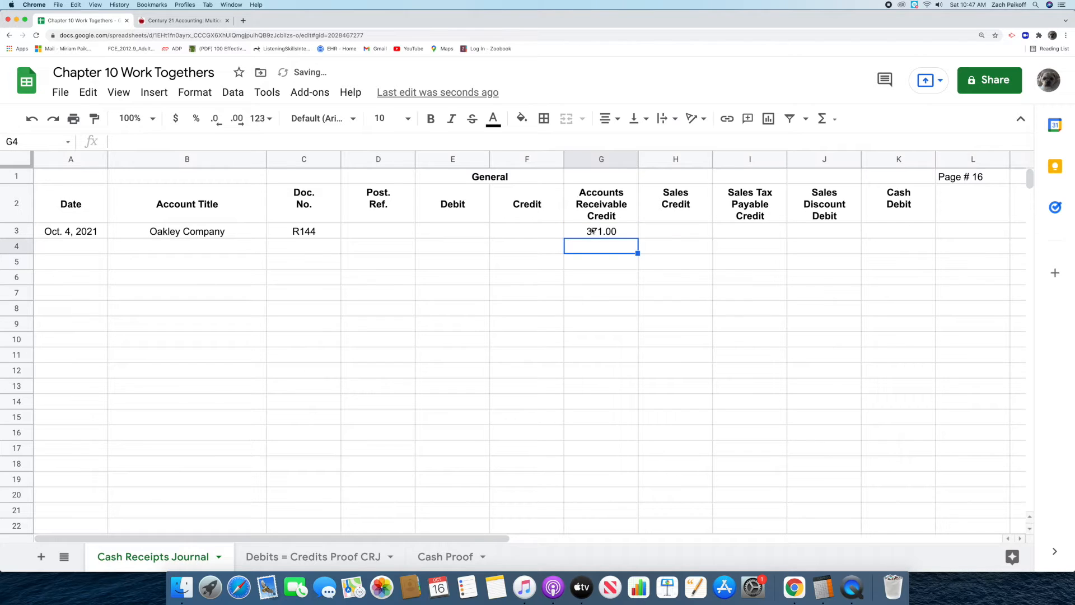
double_click(890, 231)
text(371)
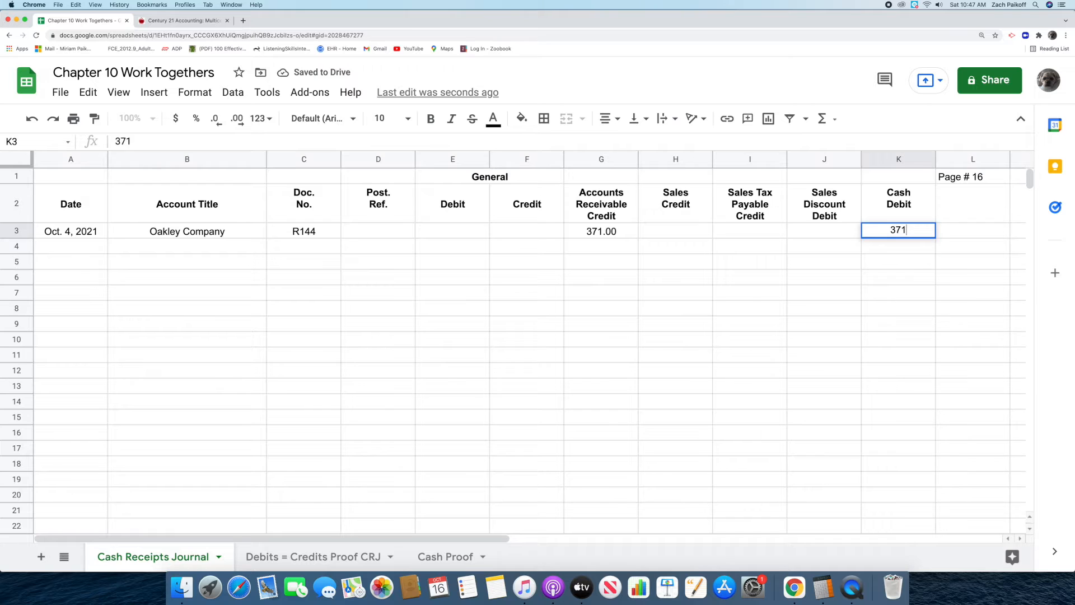
key(Return)
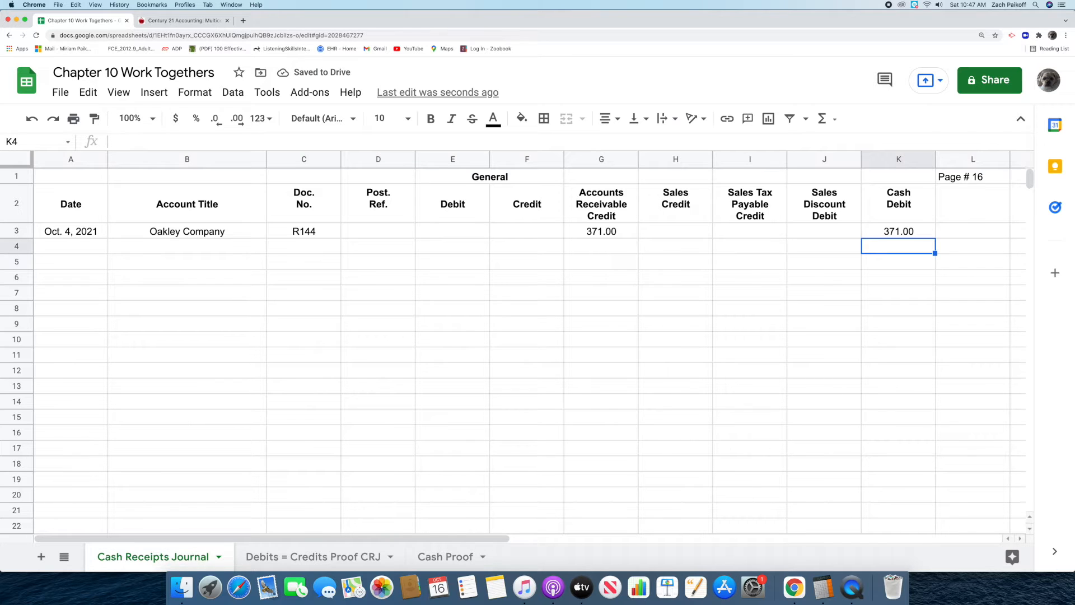
Step: Consult the textbook PDF for the second transaction and enter 13 as its date in cell A4 of the journal
click(197, 22)
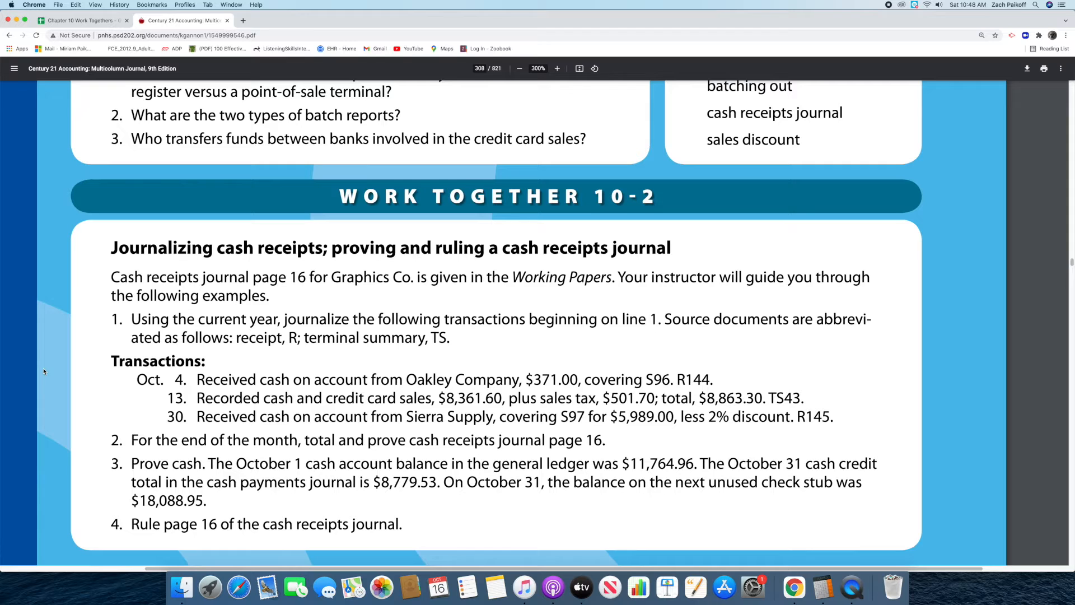
click(81, 20)
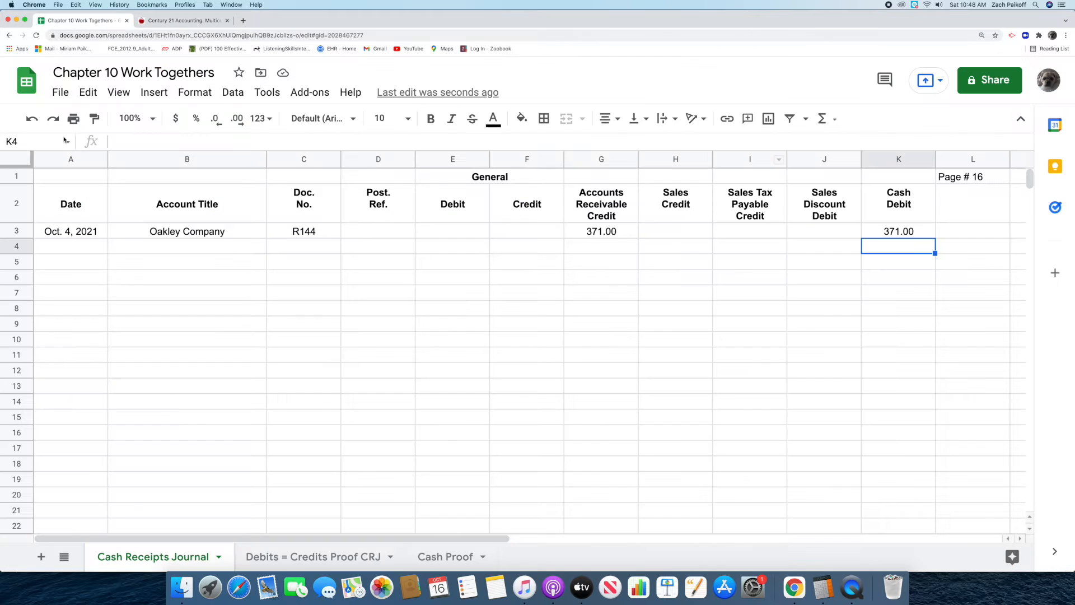
click(75, 247)
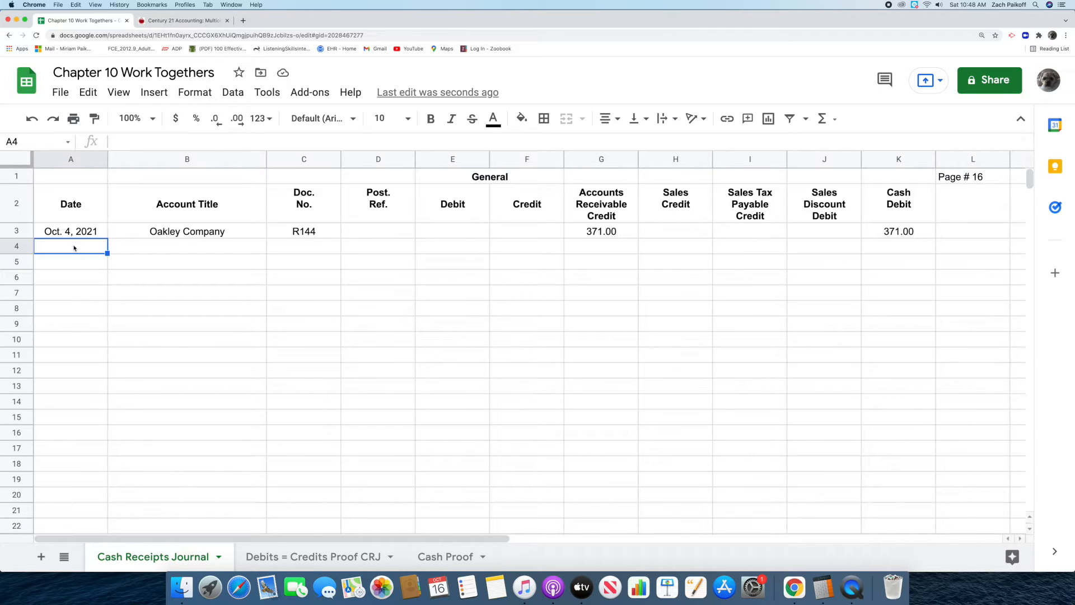
double_click(73, 246)
text(13)
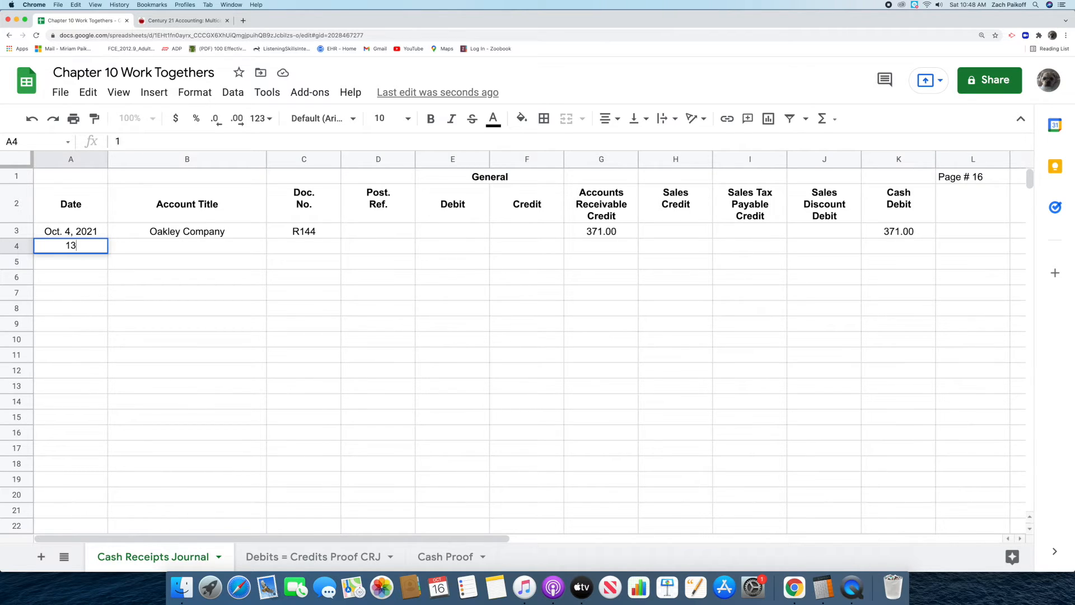
key(Return)
Step: Insert a checkbox in the Account Title cell of row 4 and mark it checked
click(158, 252)
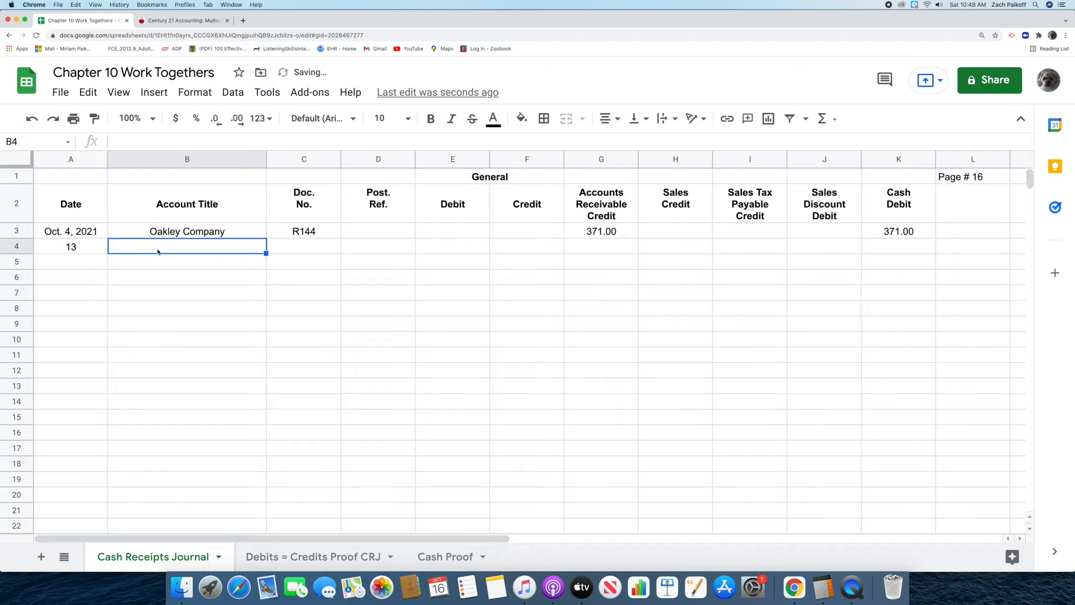
click(154, 92)
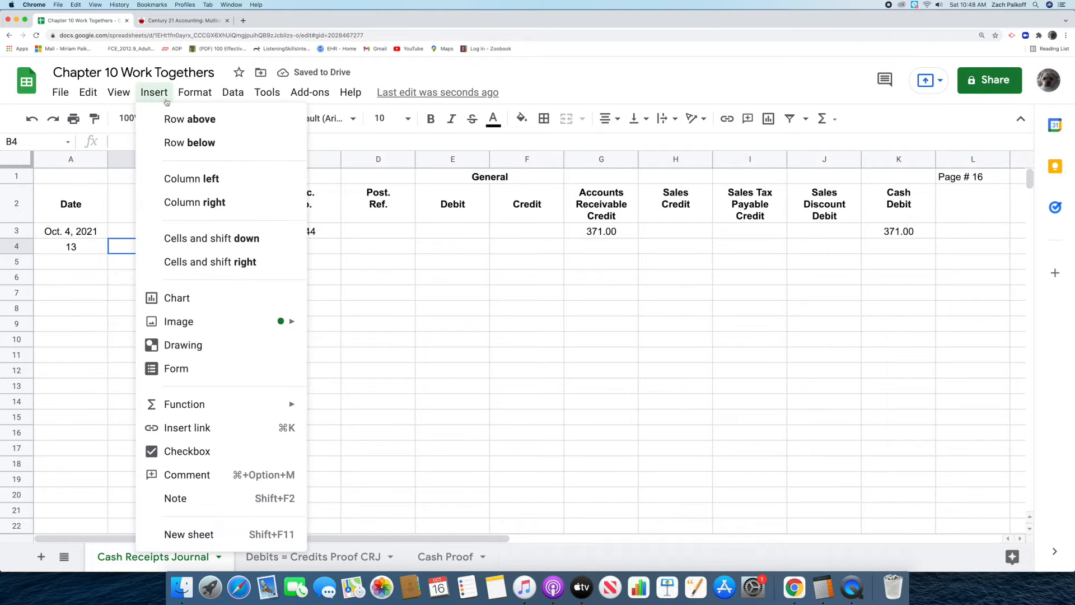
click(179, 451)
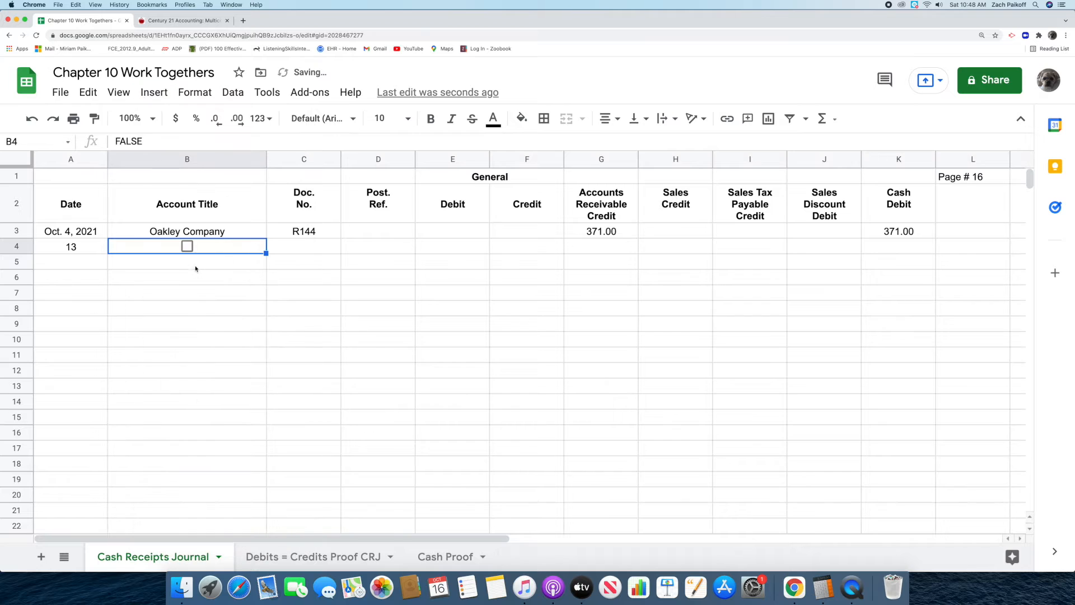
click(187, 246)
Step: Enter TS43 as the document number for the October 13 entry in cell C4
click(302, 247)
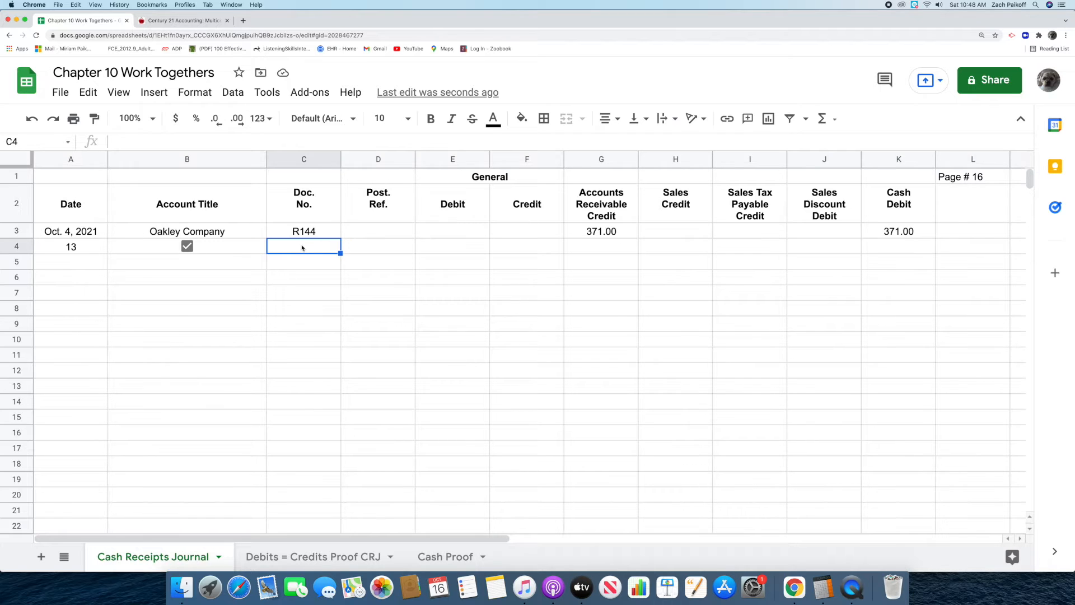
double_click(302, 247)
text(TS)
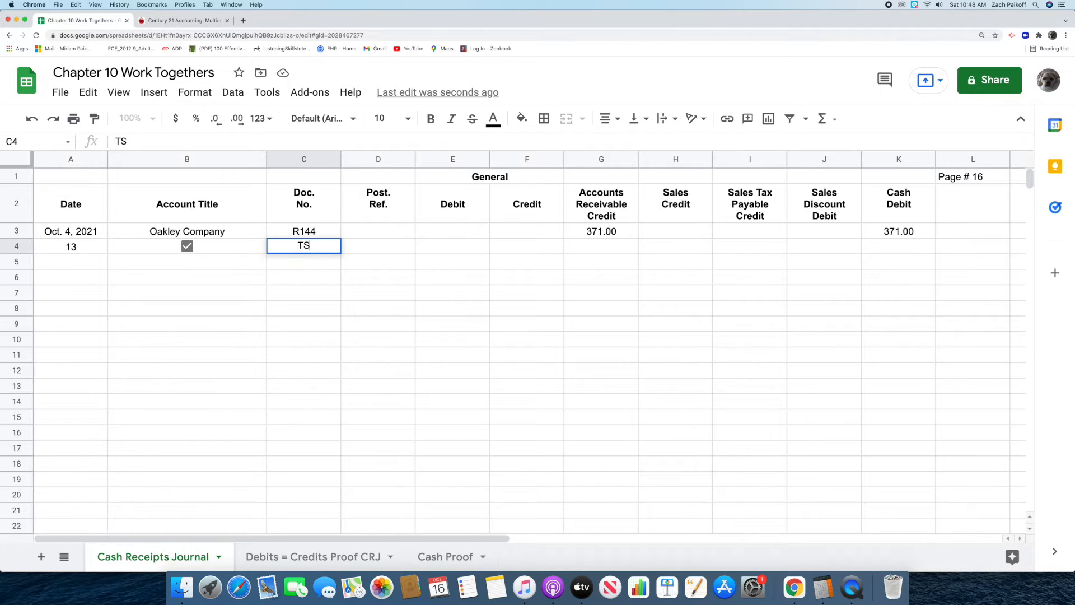
text(43)
key(Return)
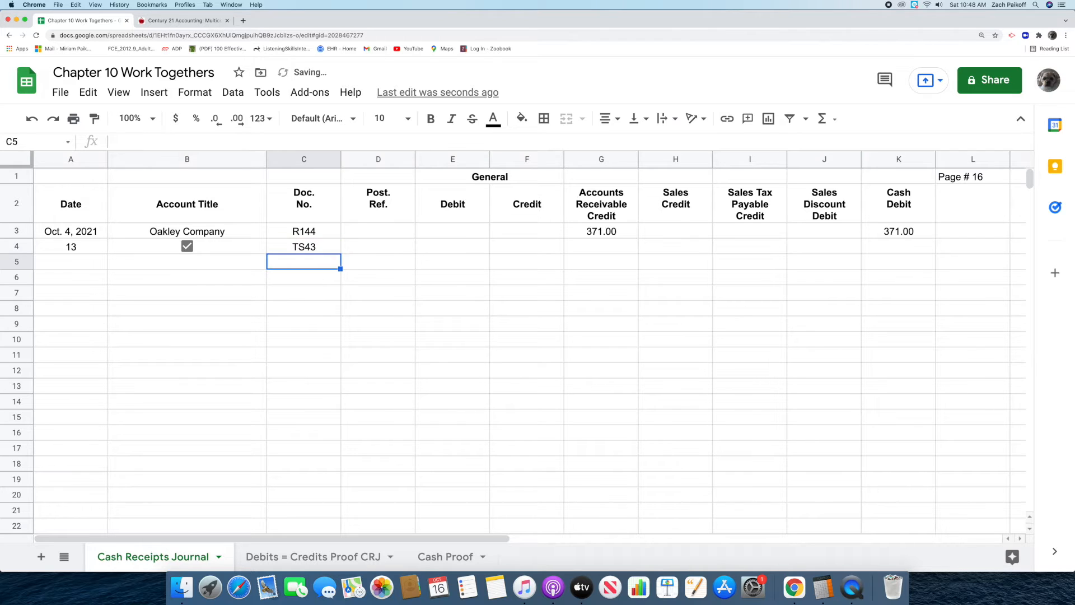
Step: Insert a checked checkbox in the Post. Ref. cell of the October 13 entry
click(376, 248)
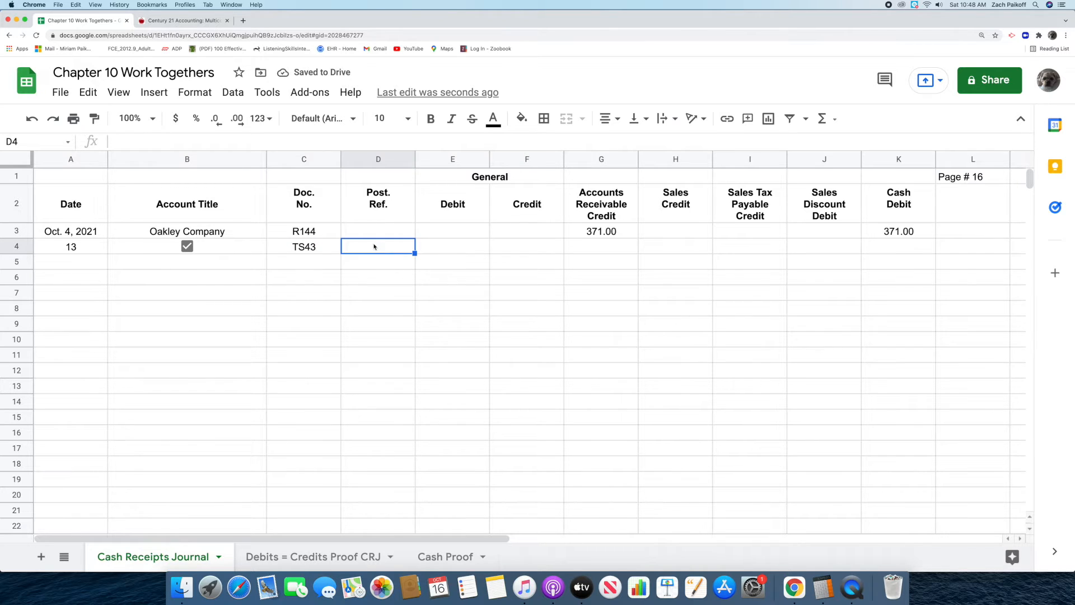
click(154, 92)
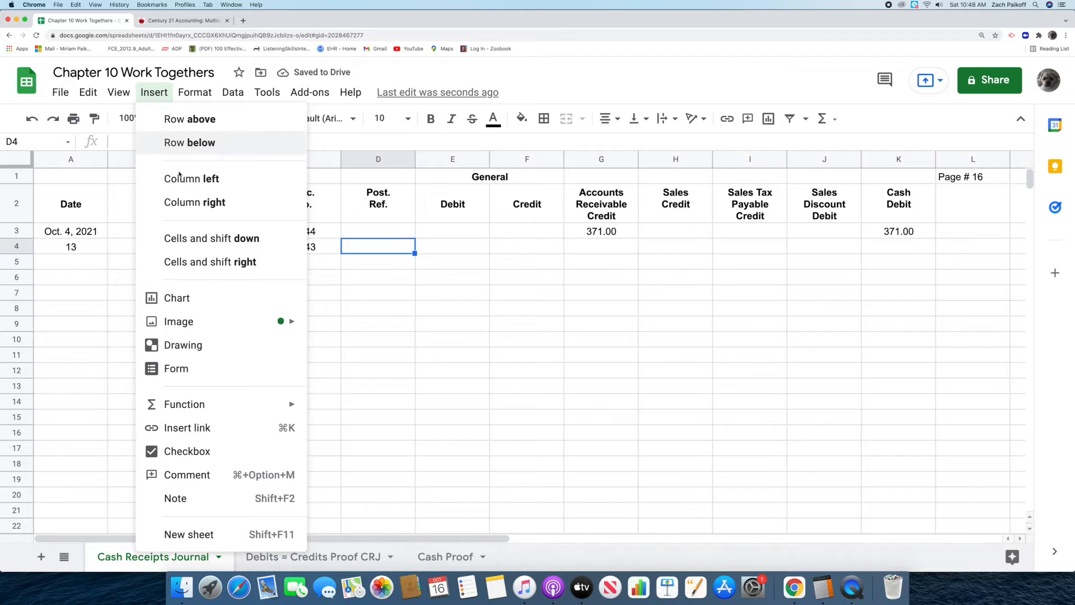
click(191, 451)
click(378, 247)
Step: Record the October 13 sales with 8361.60 as Sales Credit and 501.70 as Sales Tax Payable Credit in row 4
click(648, 252)
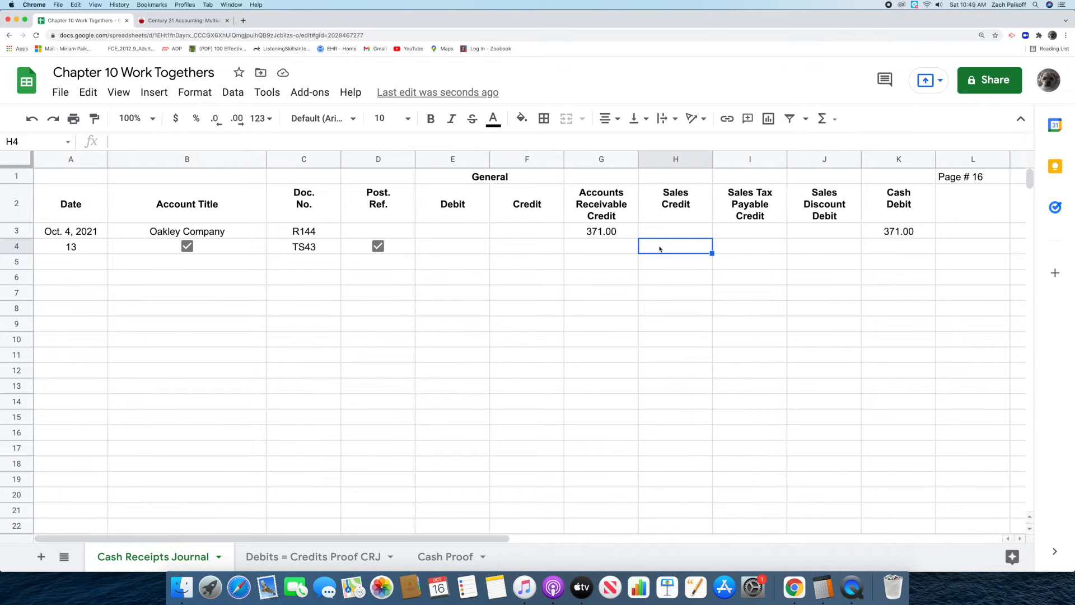
double_click(660, 248)
text(8361.60)
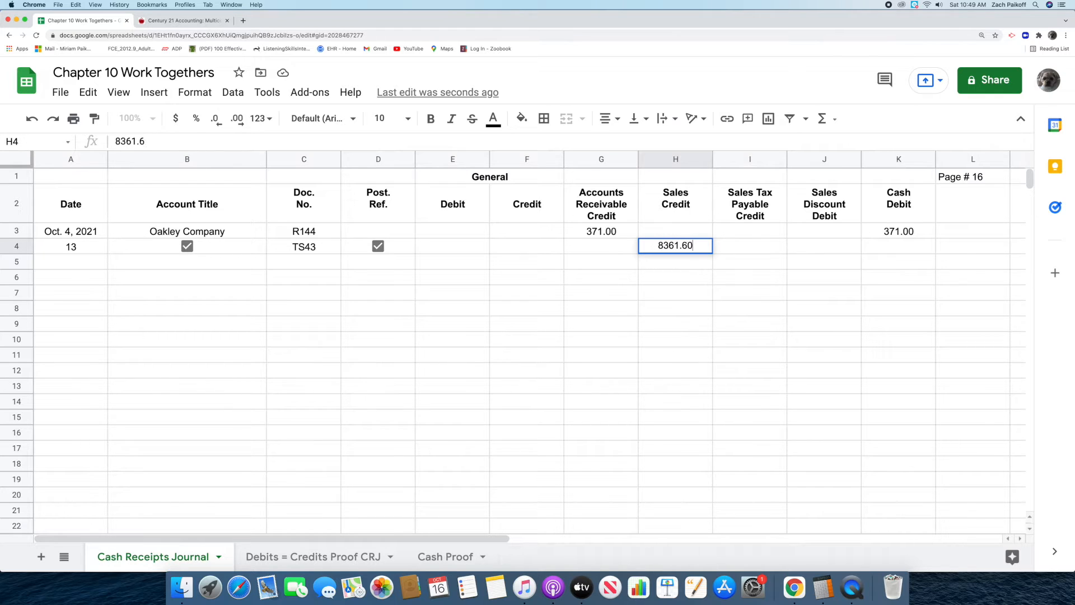
key(Return)
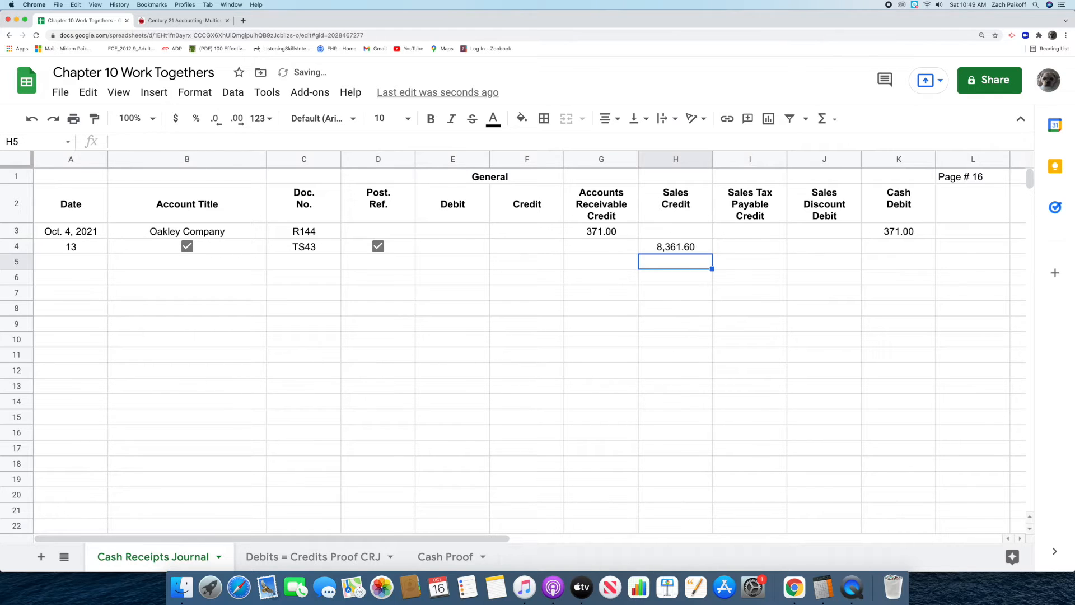
click(743, 247)
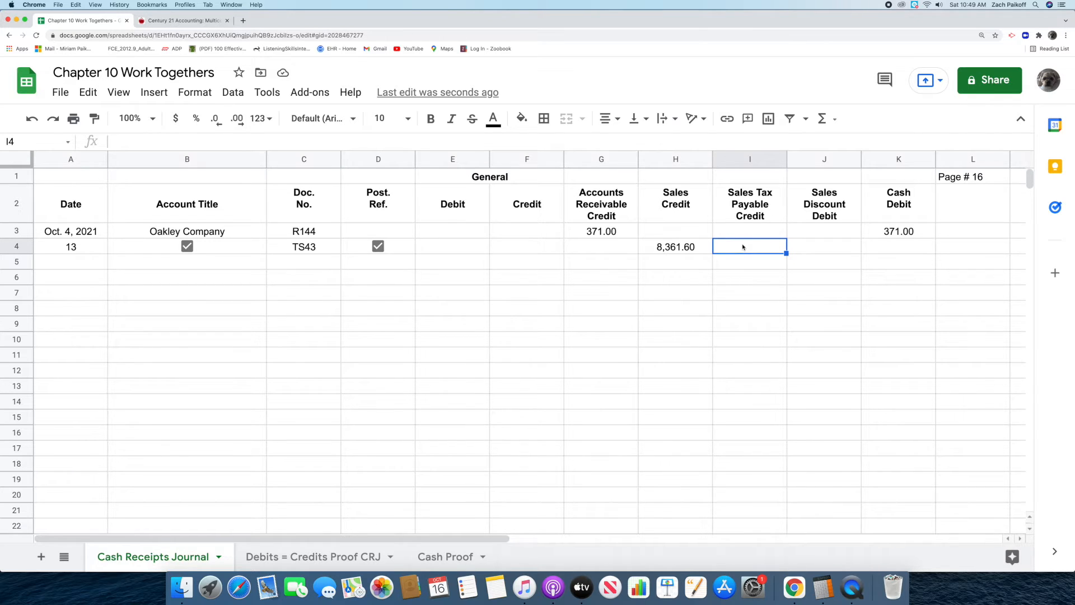
text(501.70)
key(Return)
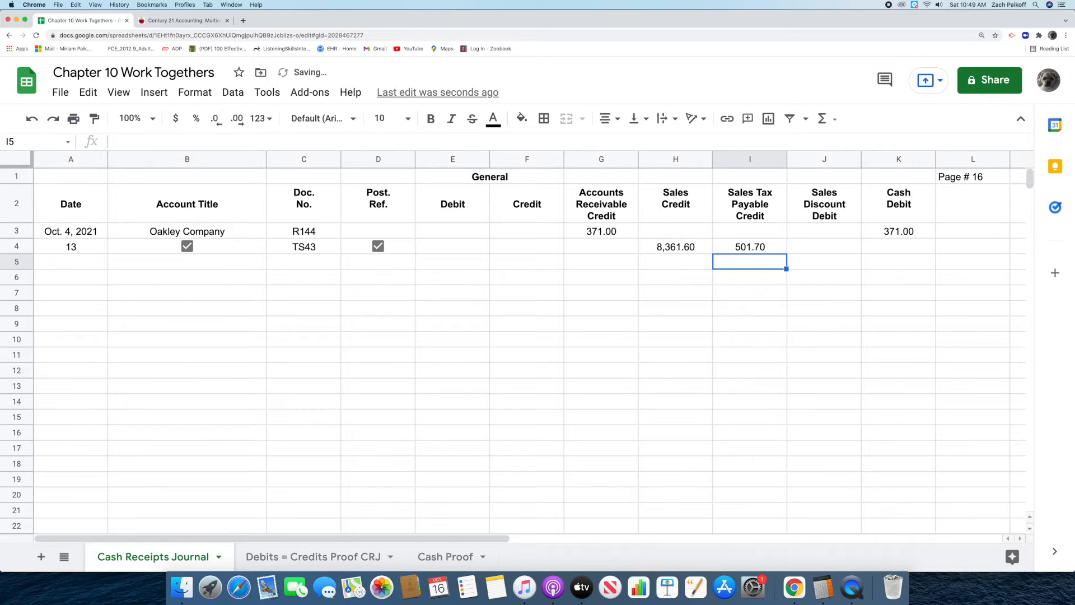
Step: Enter 8863.30 as the Cash Debit amount for the October 13 entry in cell K4
click(882, 249)
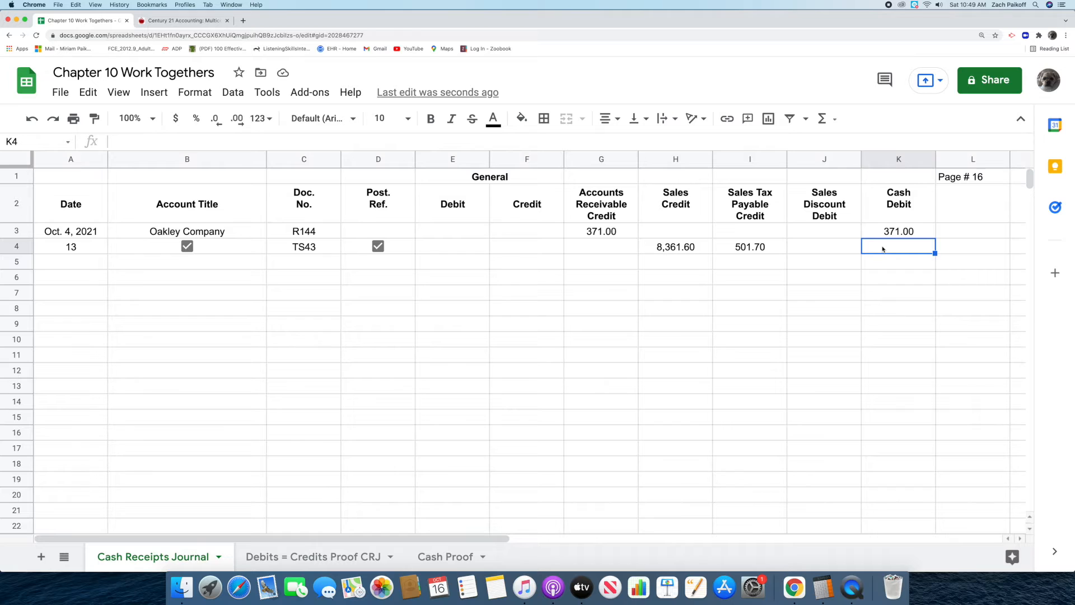
double_click(883, 248)
text(8863.3)
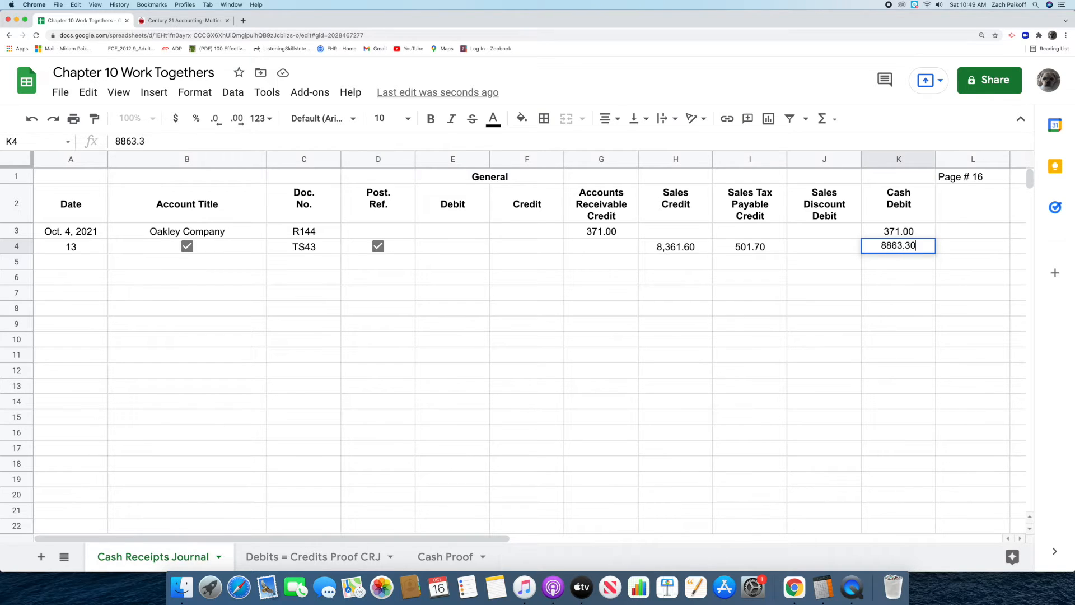
key(Return)
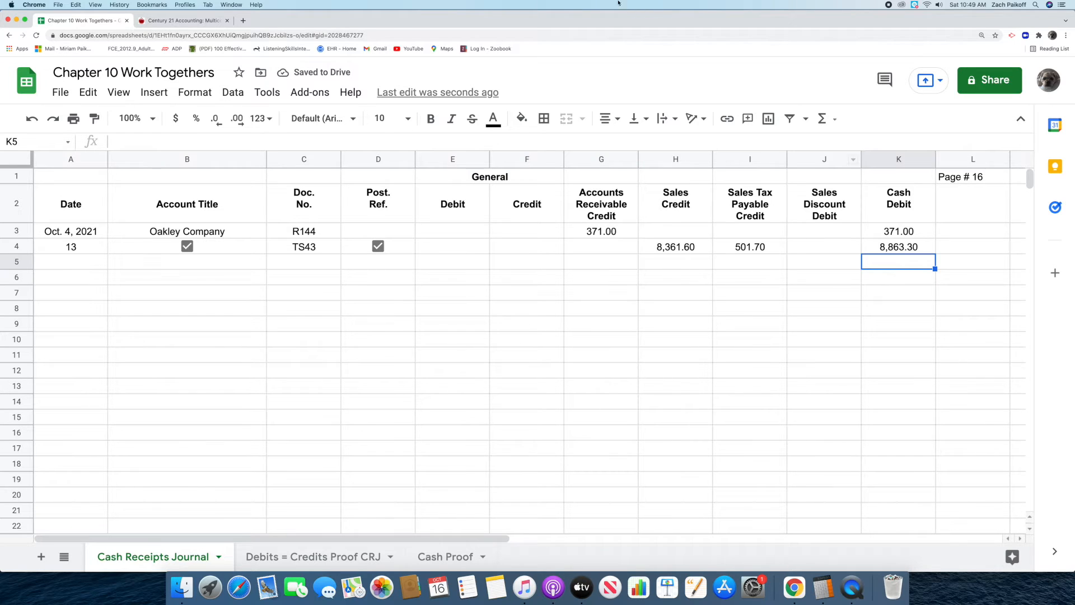
Step: Consult the textbook's transaction list, then enter 30 as the date of the next journal entry in row 5
click(178, 21)
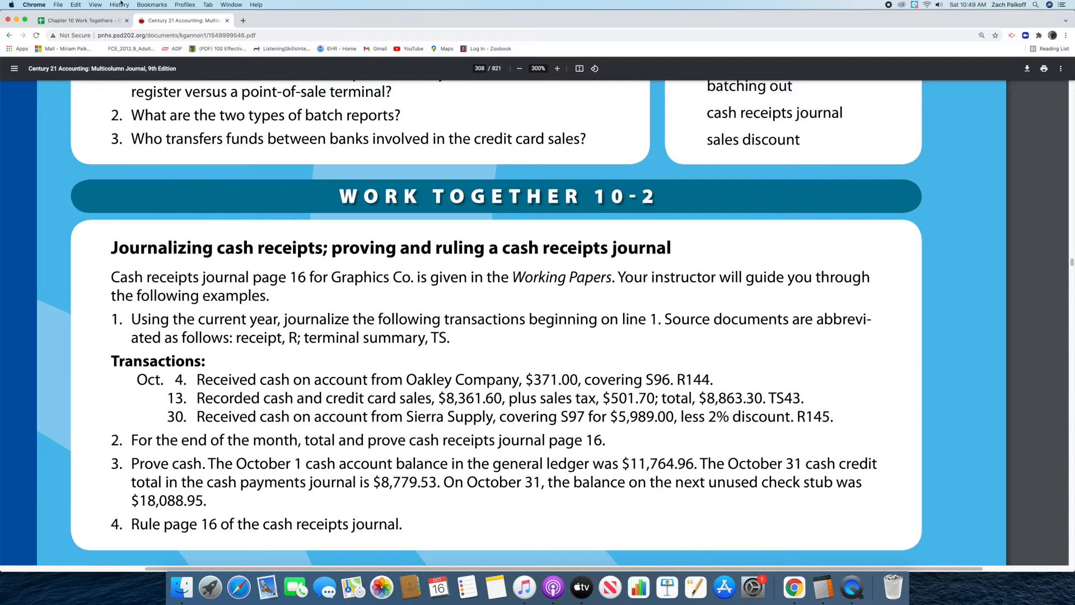
click(56, 24)
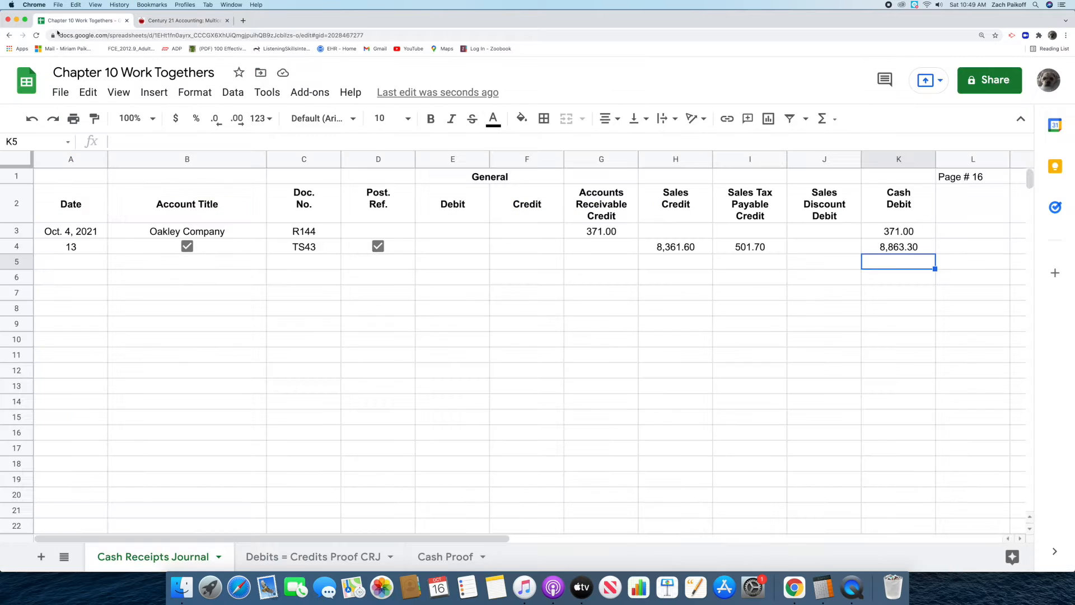
click(83, 266)
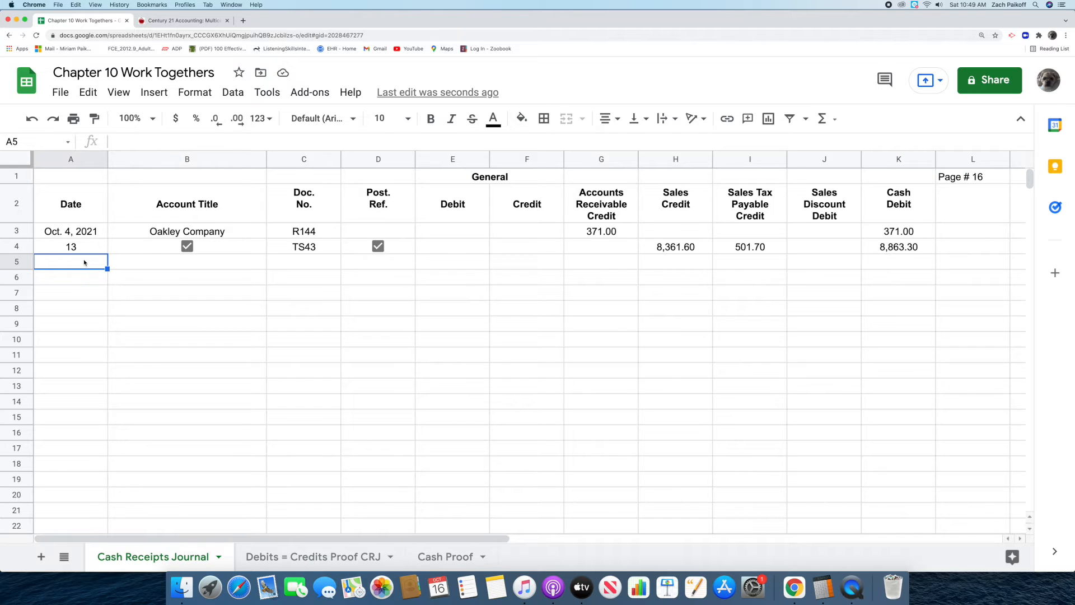
double_click(84, 261)
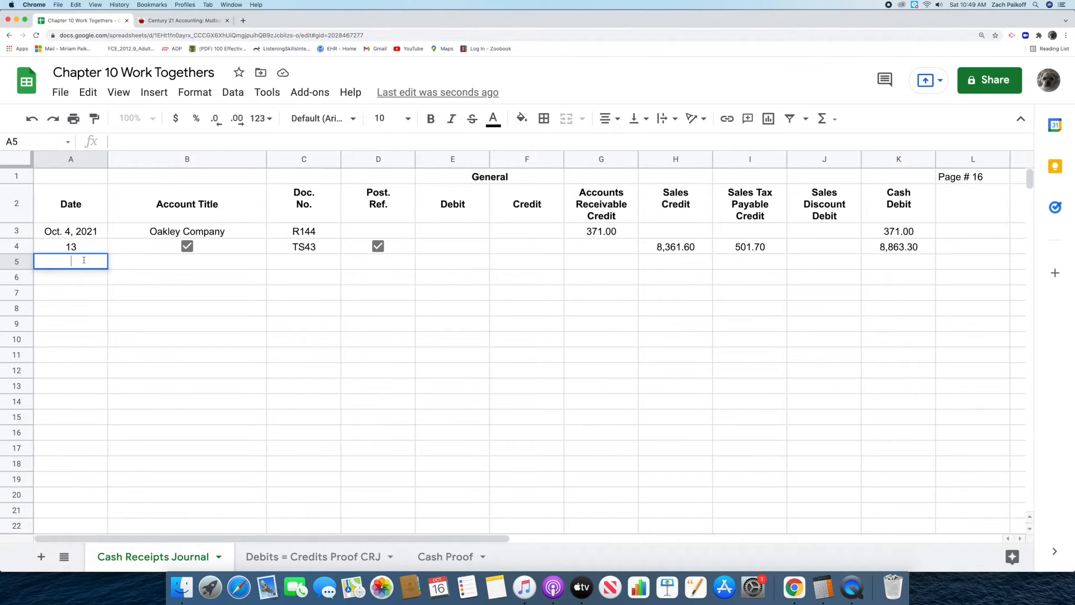
text(30)
key(Return)
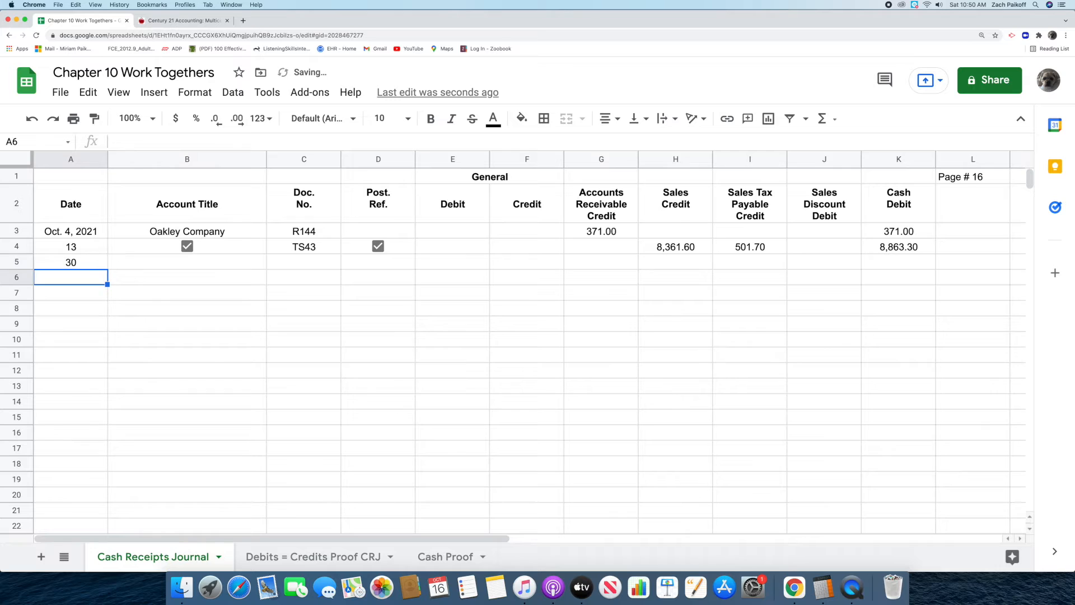
Step: Enter Sierra Supply as the account title for the October 30 entry
click(160, 265)
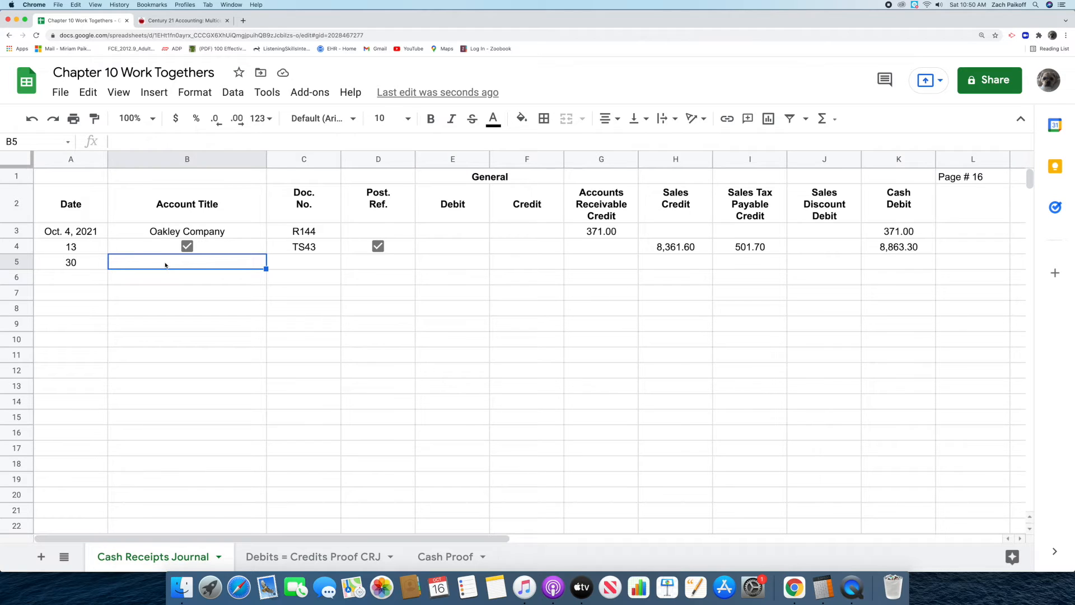
text(Sierra )
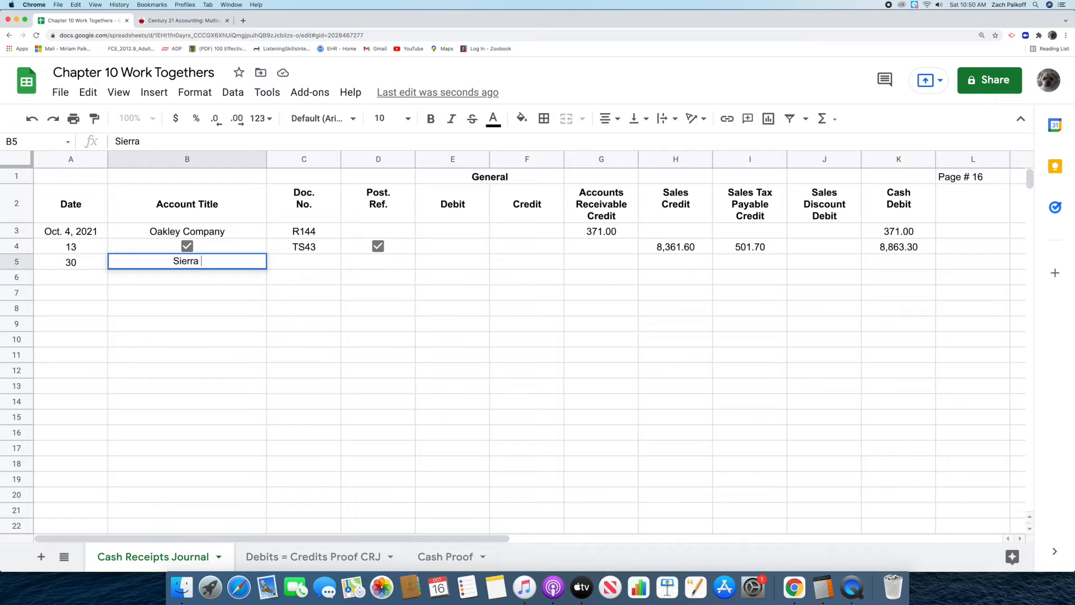
text(Supply)
key(Return)
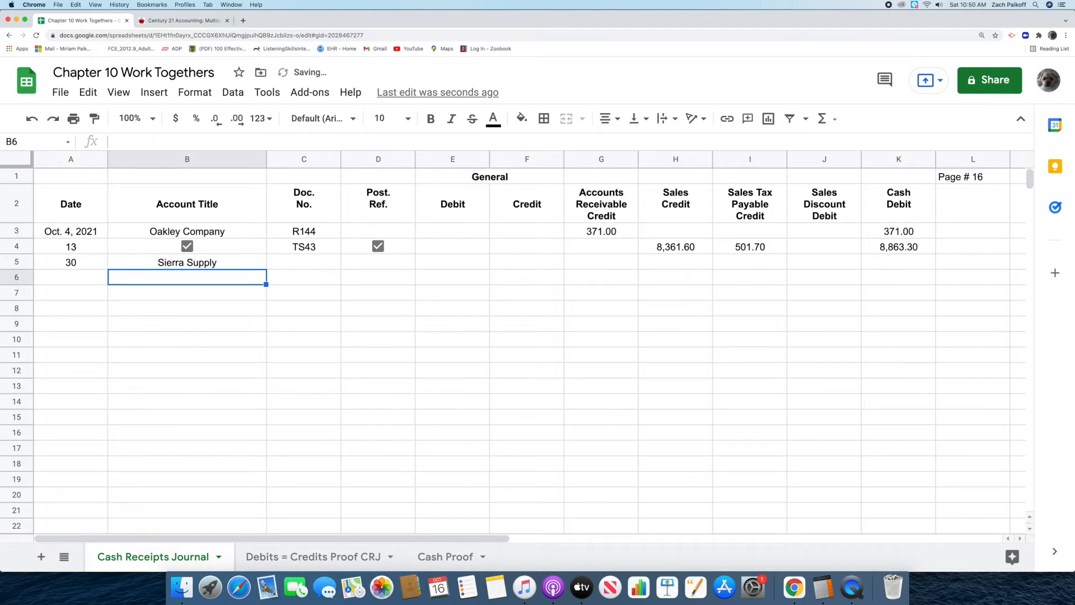
Step: Enter R145 as the document number for the October 30 entry in cell C5
click(307, 264)
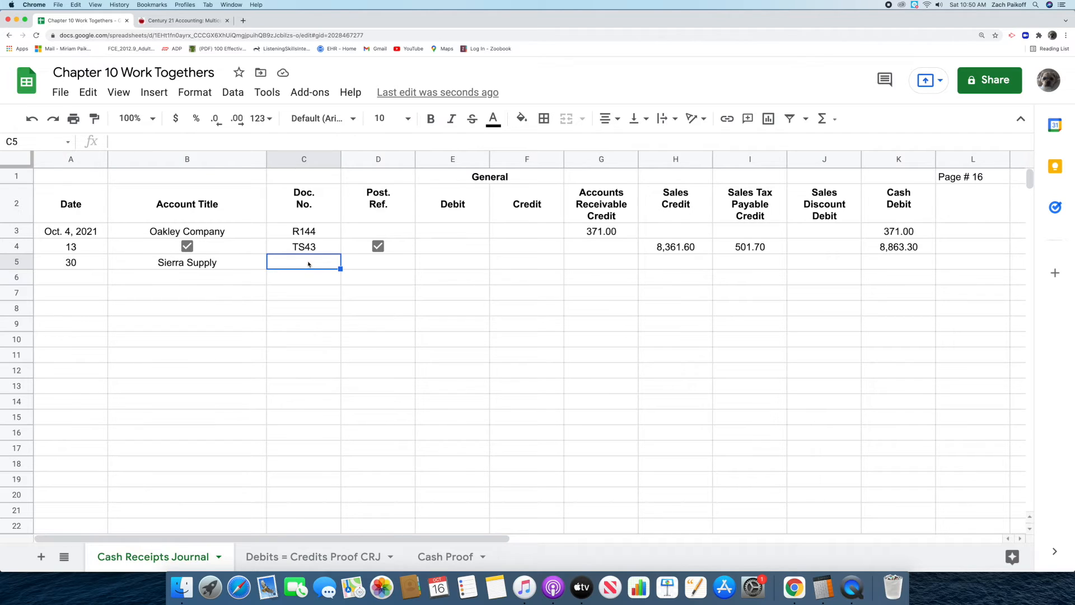
double_click(310, 261)
text(R145)
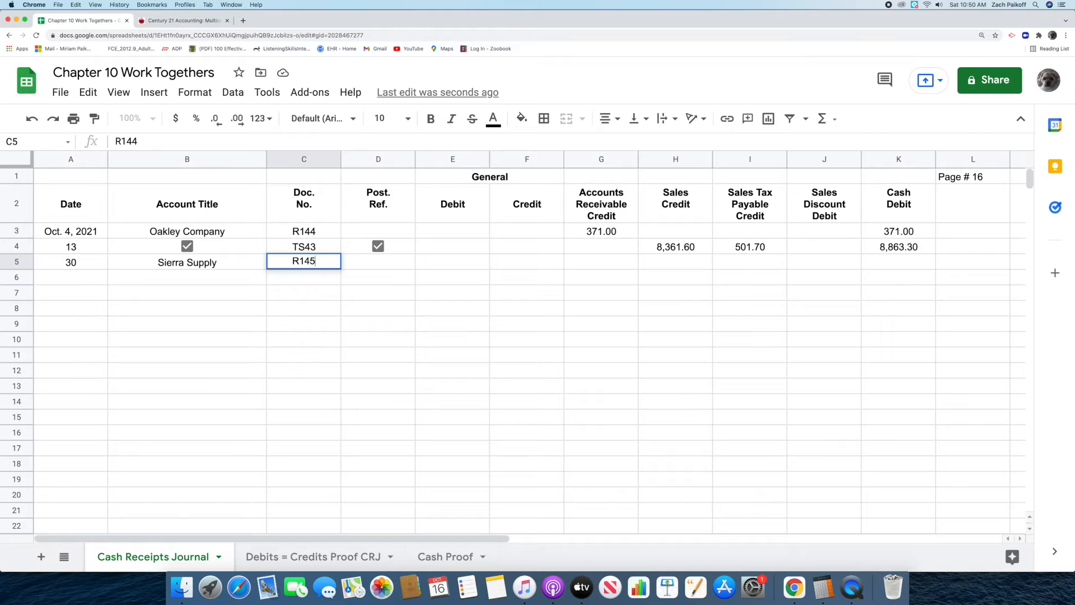
key(Return)
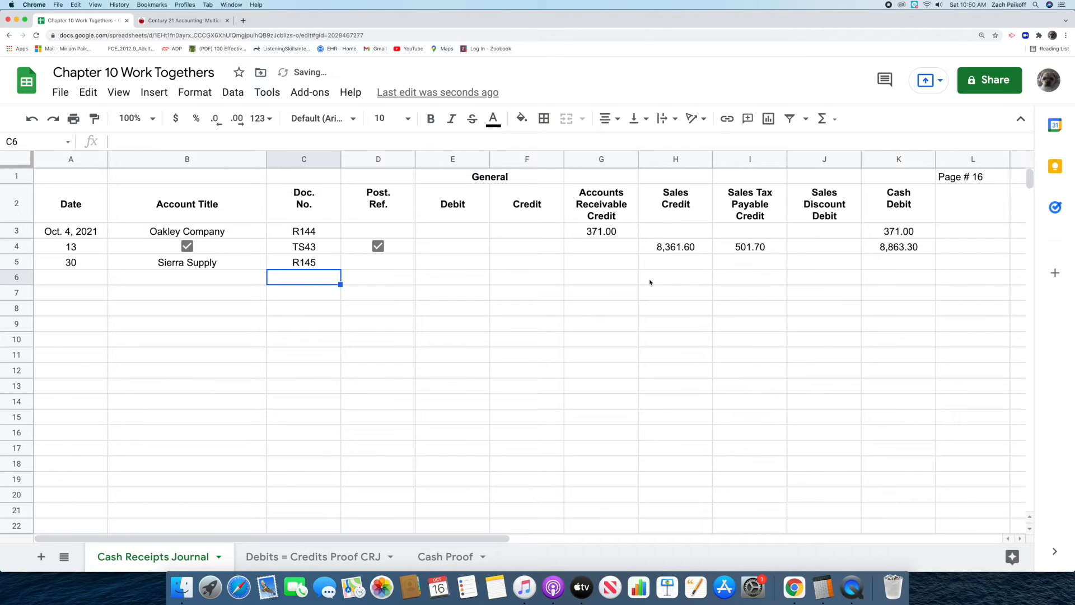
Step: Record 5989 as the Accounts Receivable Credit for Sierra Supply in row 5
click(667, 265)
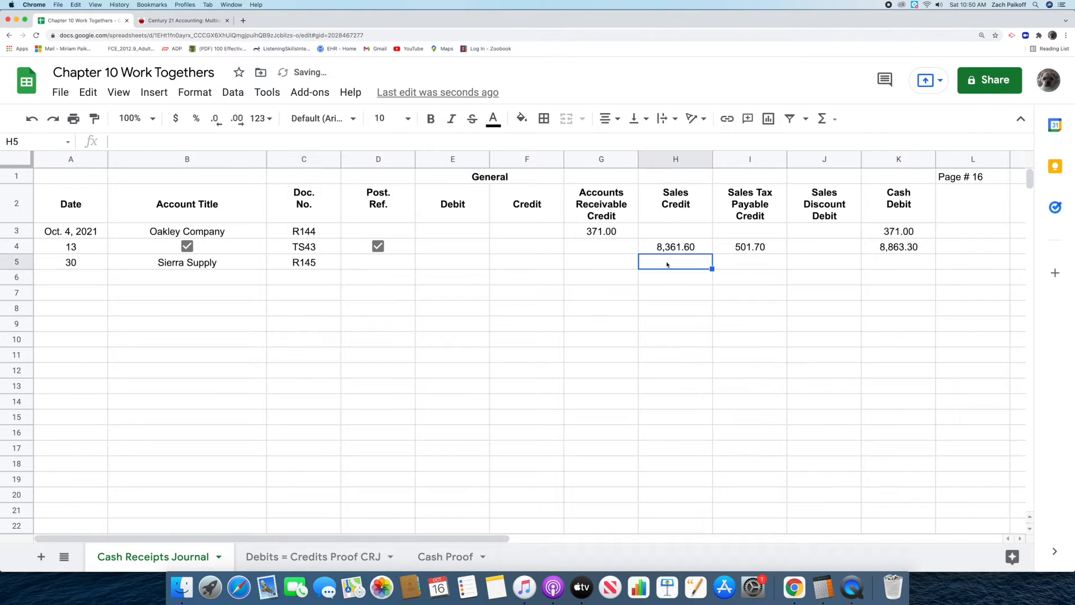
click(606, 265)
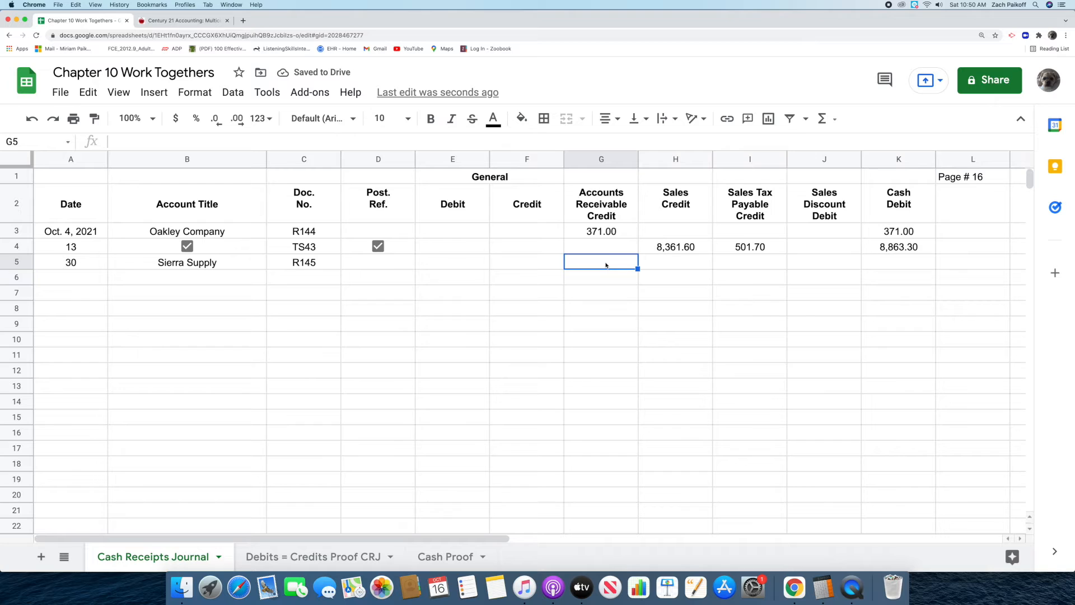
double_click(605, 262)
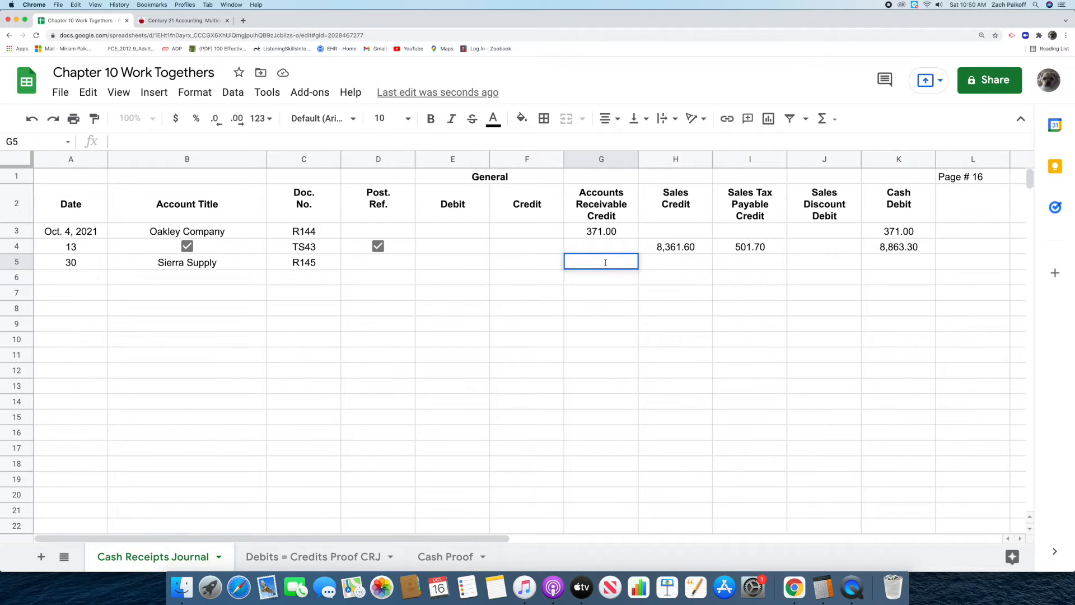
text(5989)
key(Return)
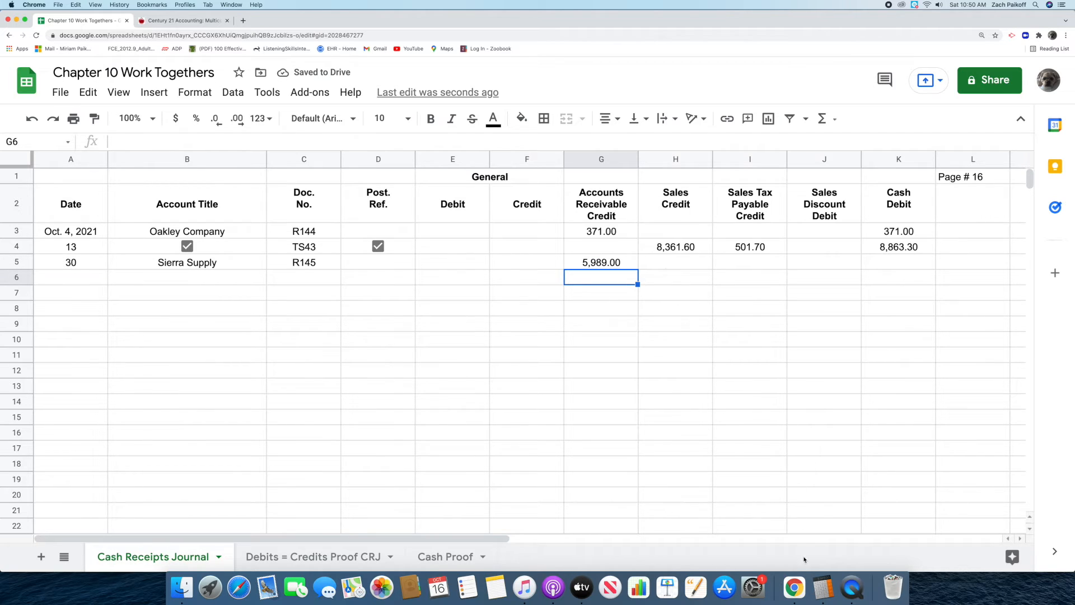
Step: Switch to Calculator and compute the 2% sales discount by multiplying 5989 by .02
click(822, 587)
text(5989)
key(asterisk)
text(.02)
key(Return)
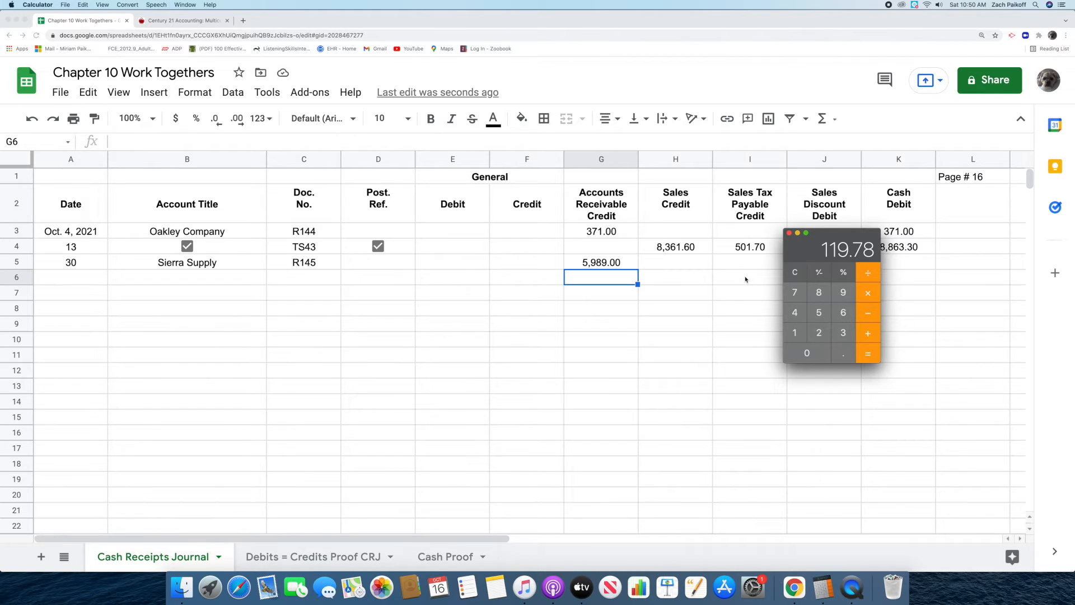
Step: Return to the journal in Chrome and enter 119.78 as the Sales Discount Debit for the Sierra Supply entry
key(super+Tab)
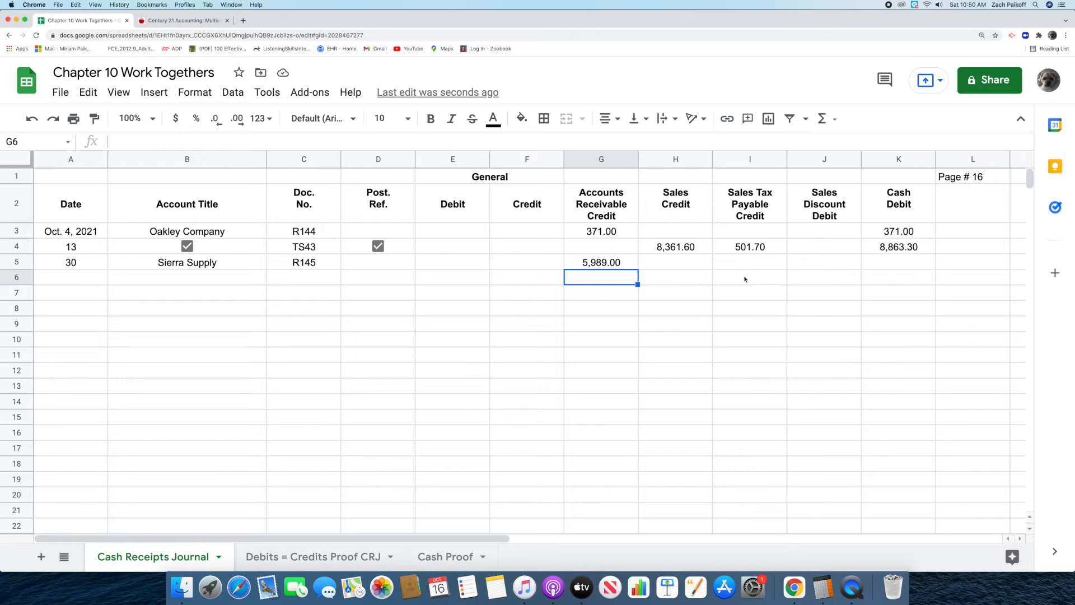
click(821, 256)
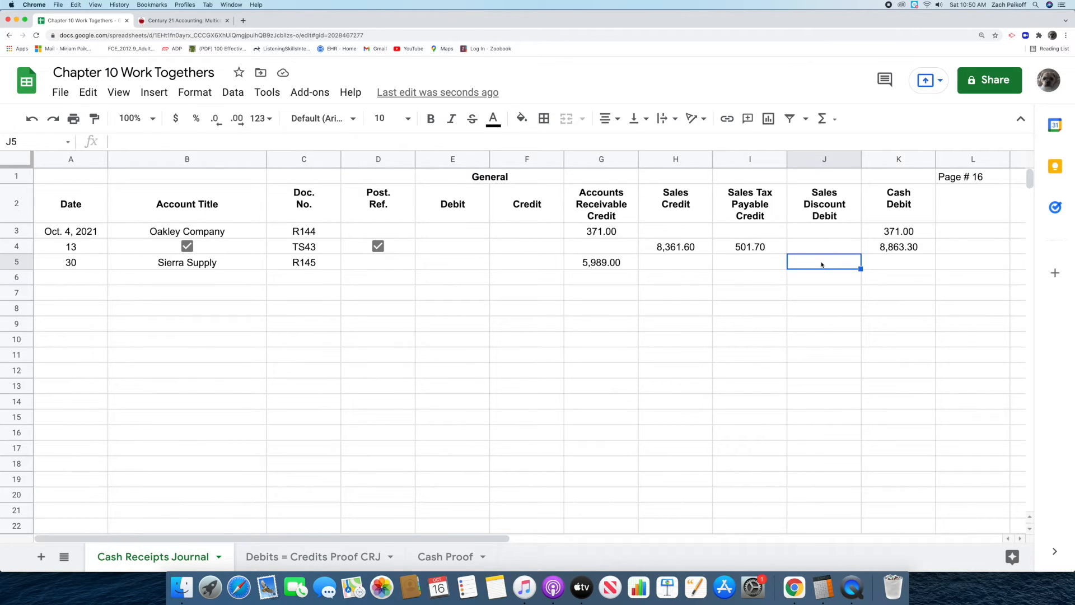
text(119.78)
key(Return)
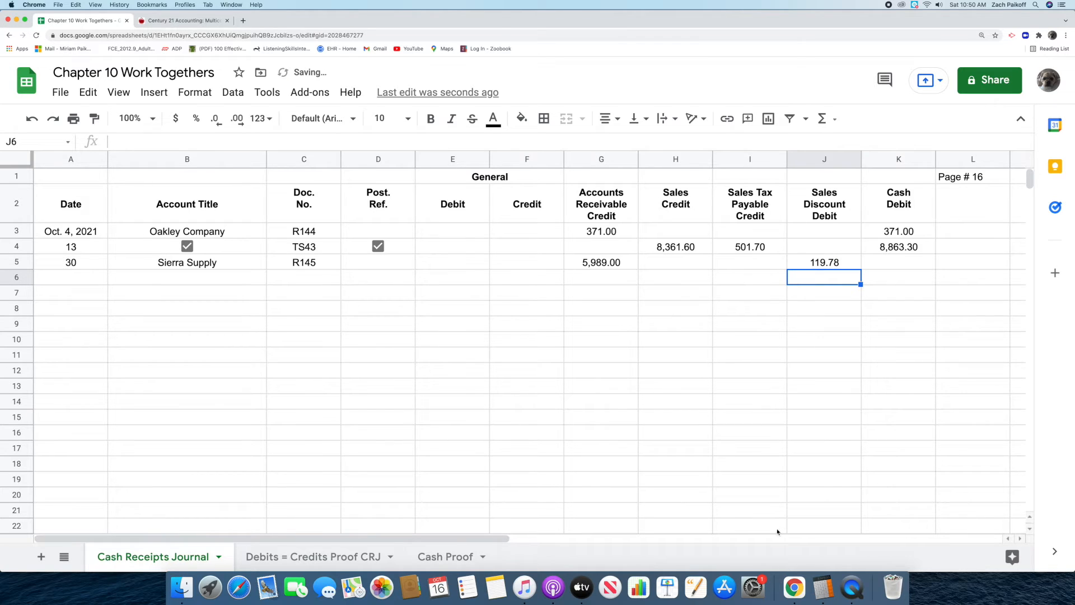
Step: Switch to Calculator, clear it, and compute the cash received by subtracting 119.78 from 5989
click(824, 587)
click(799, 272)
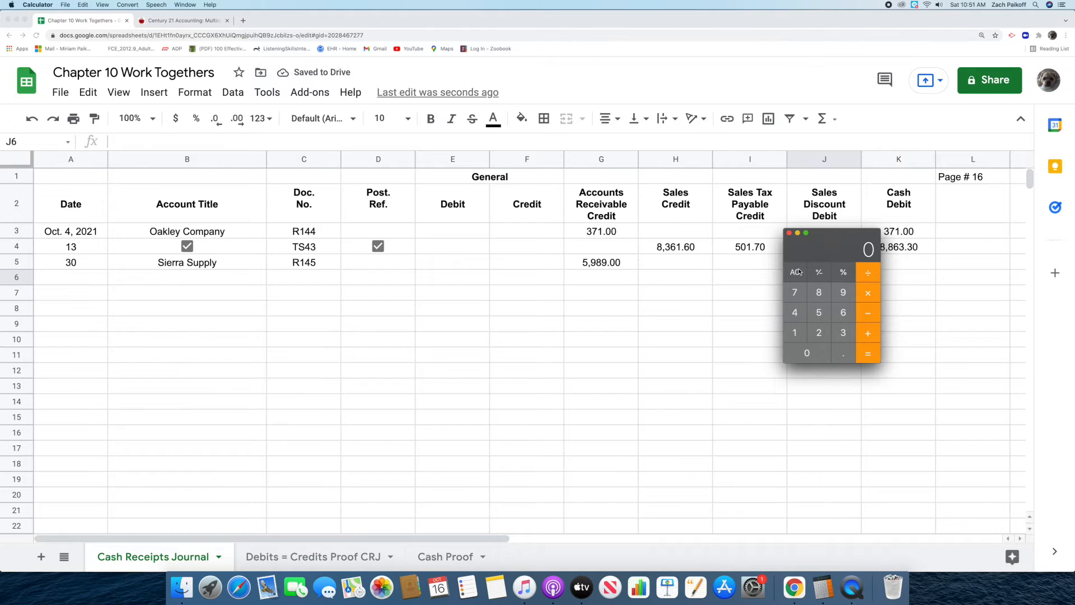
text(5989)
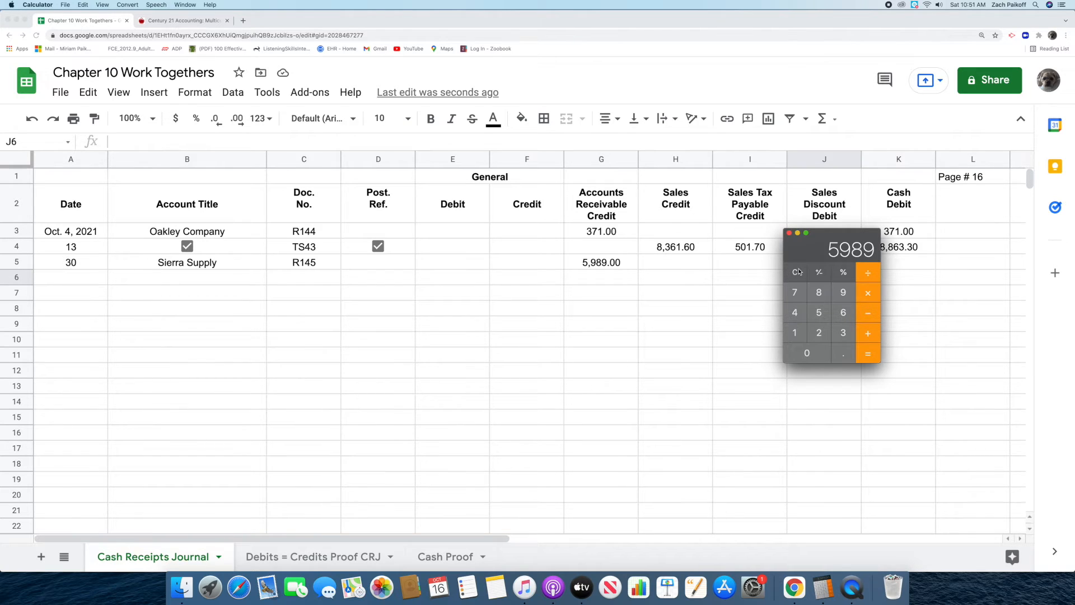
key(minus)
text(119.78)
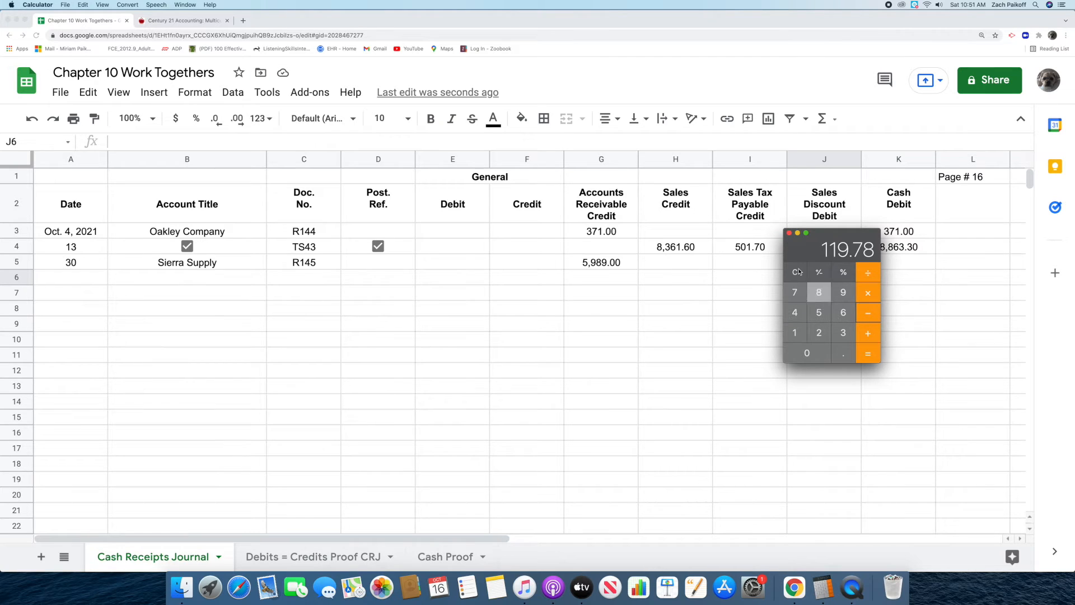
key(Return)
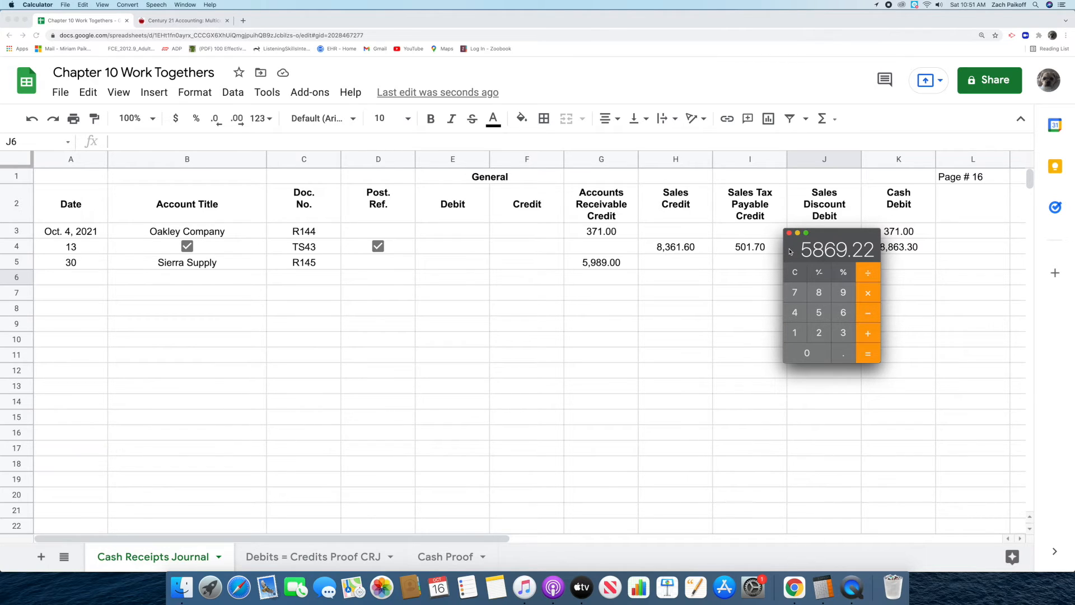
Step: Return to the journal in Chrome and enter 5,869.22 as the Cash Debit for the Sierra Supply entry
click(904, 260)
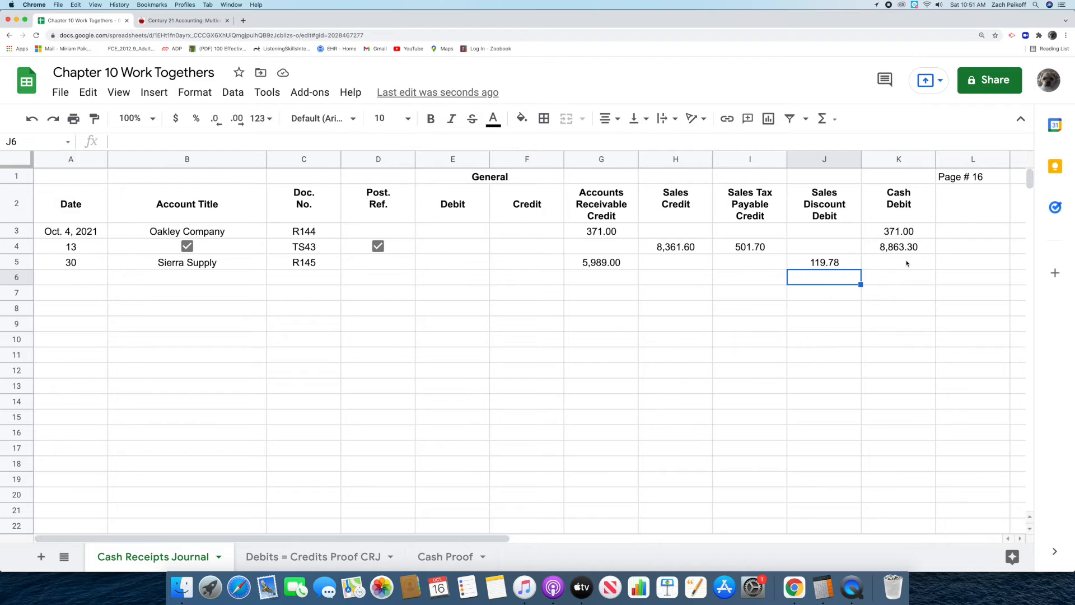
click(903, 262)
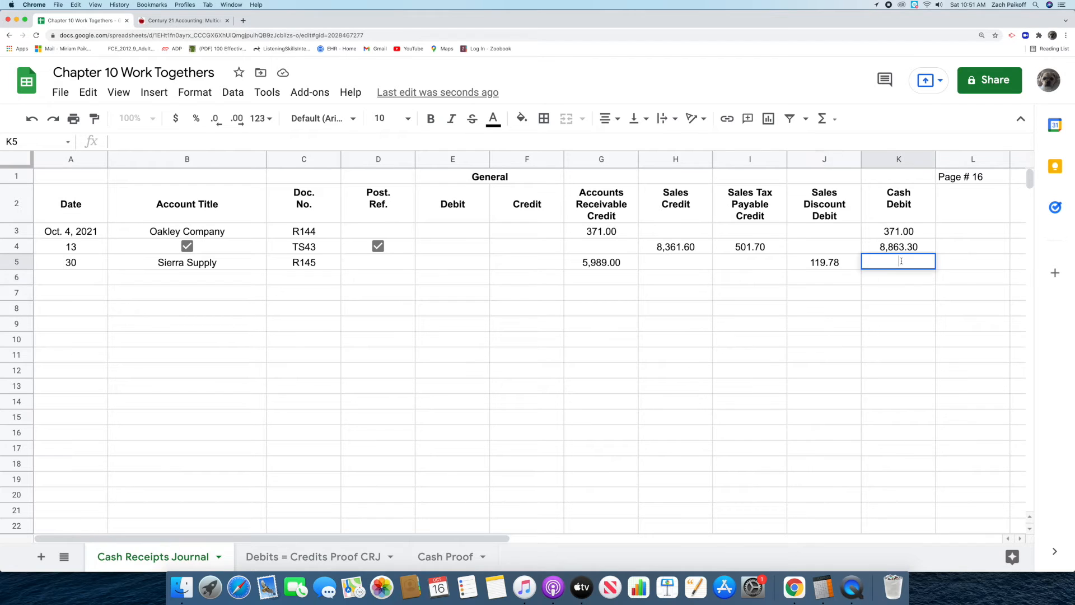
text(5,869.22)
key(Return)
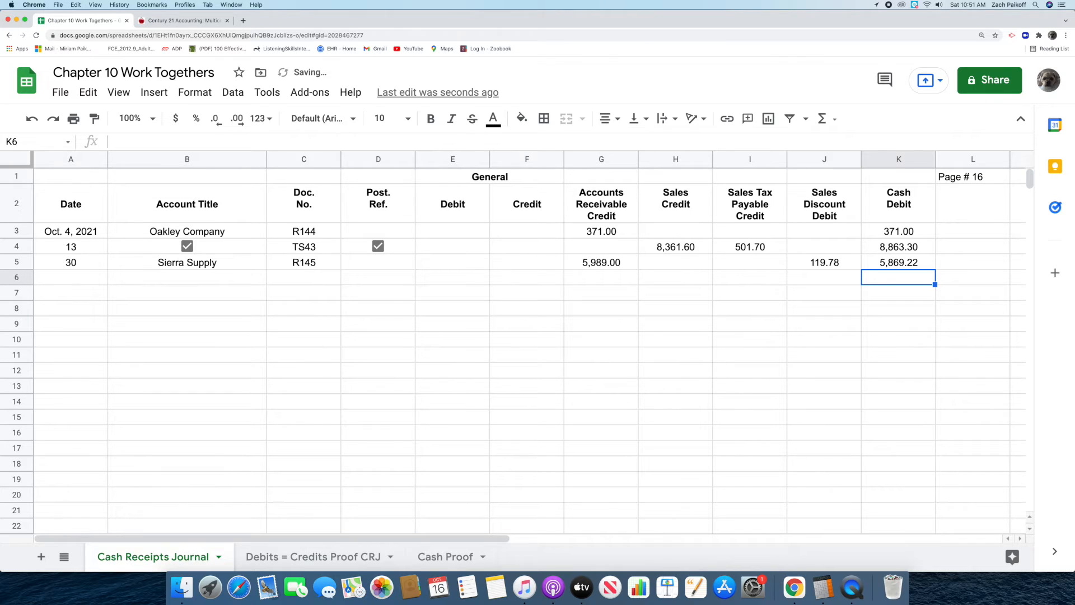
Step: Rule a single solid bottom border beneath the amount columns of the October 30 entry, cells E5 to K5
click(454, 264)
drag(454, 265, 867, 247)
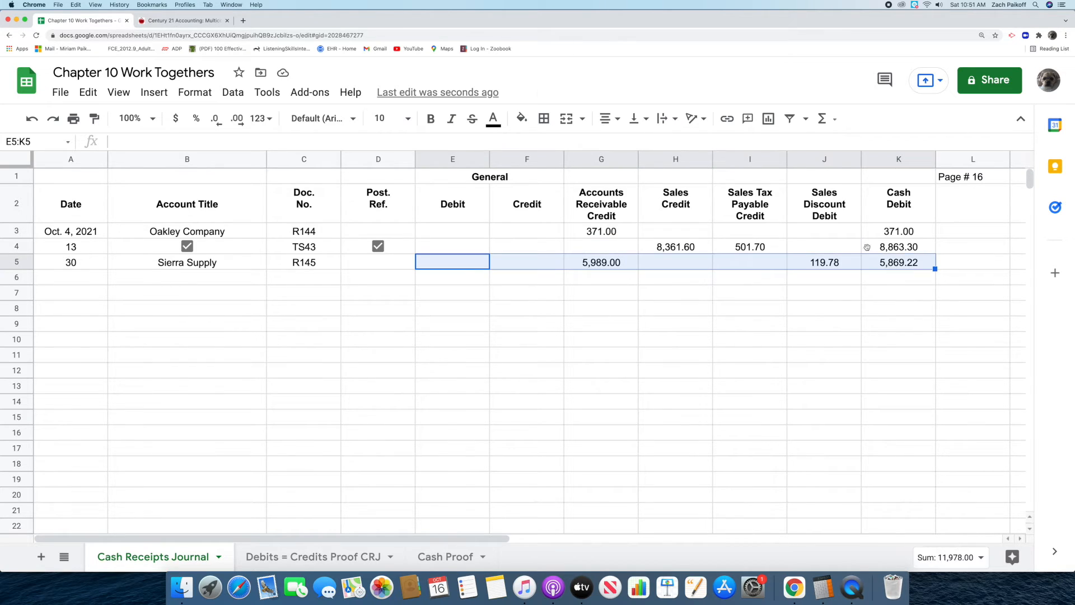
click(543, 119)
click(657, 170)
click(678, 192)
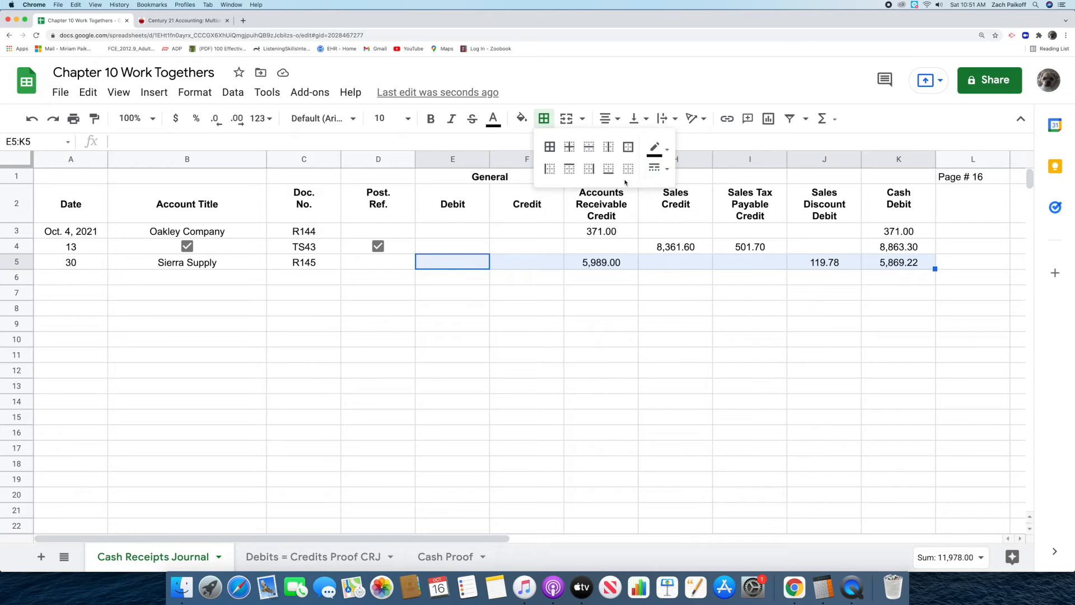
click(609, 168)
Step: Enter 0 as the column totals for General Debit and General Credit in row 6
click(442, 281)
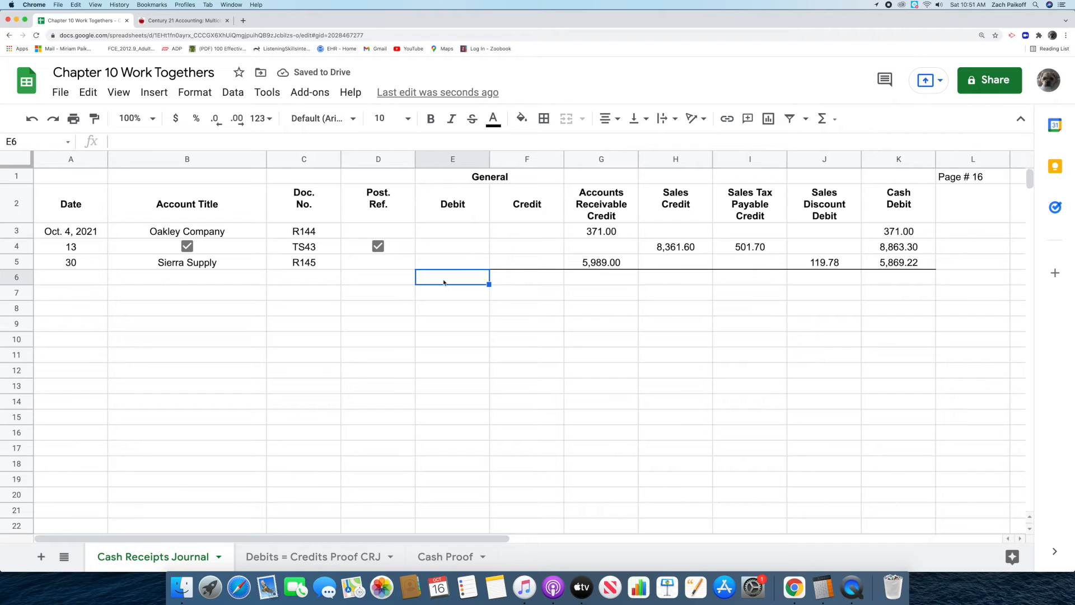
double_click(444, 282)
text(0)
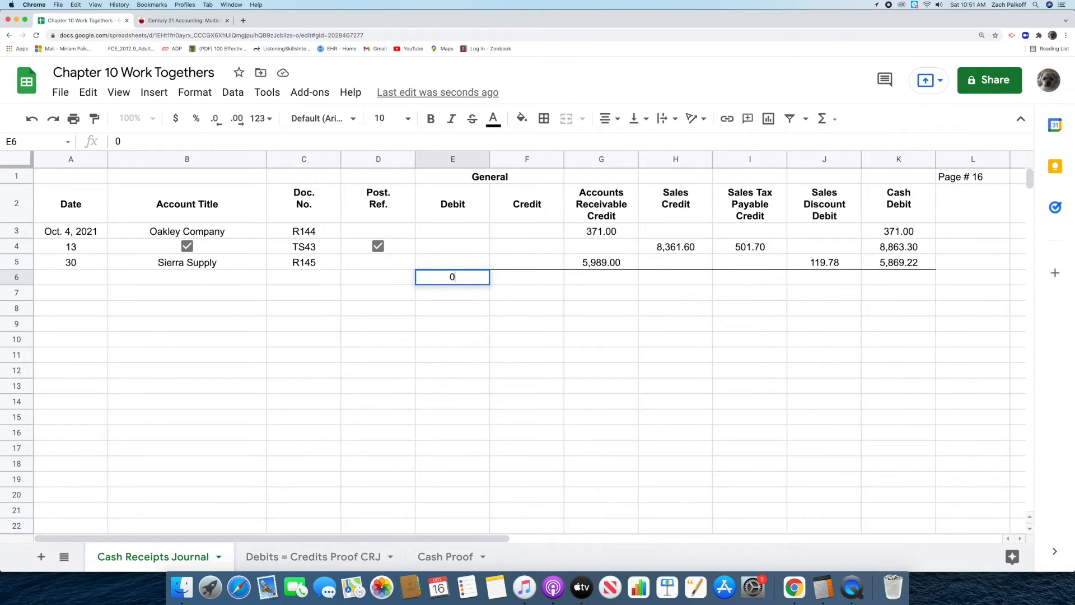
key(Return)
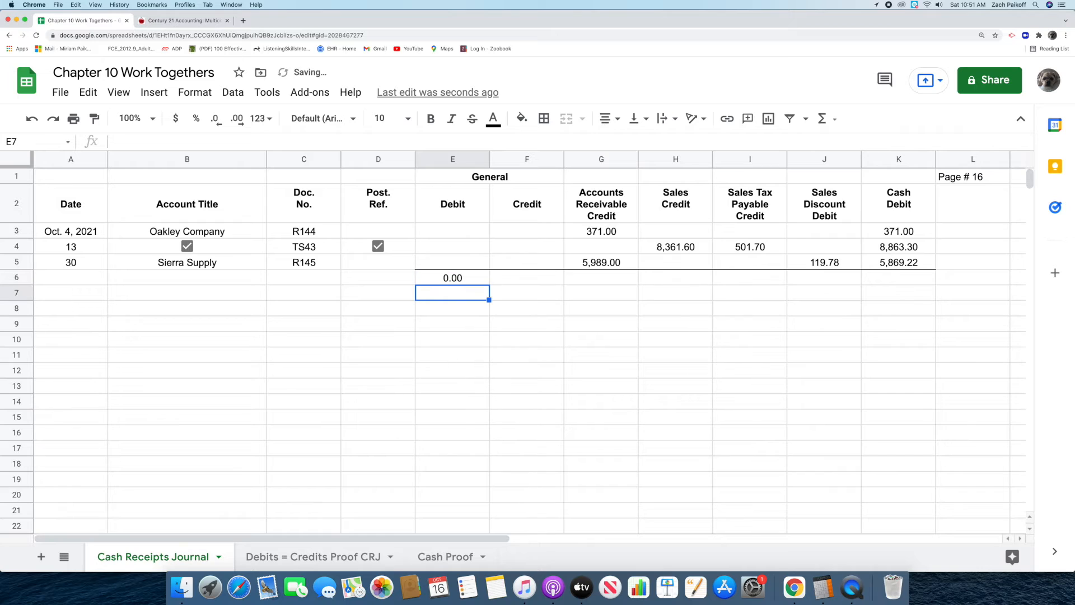
double_click(514, 277)
text(0)
key(Return)
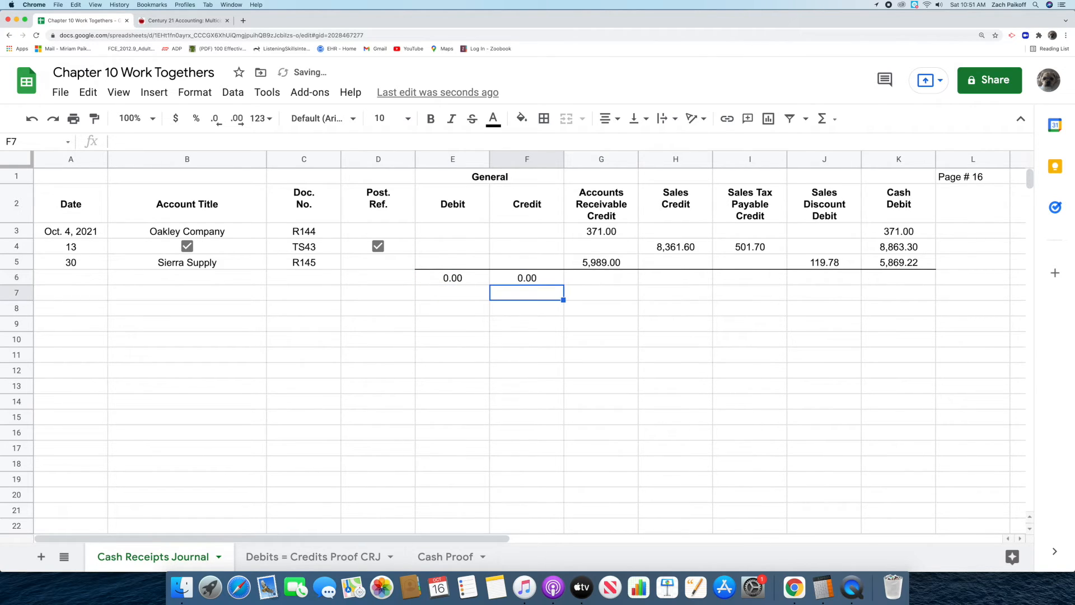
Step: Total the Accounts Receivable Credit column in G6 with =SUM(G3:G5)
double_click(608, 278)
text(=sum(G3:G5)
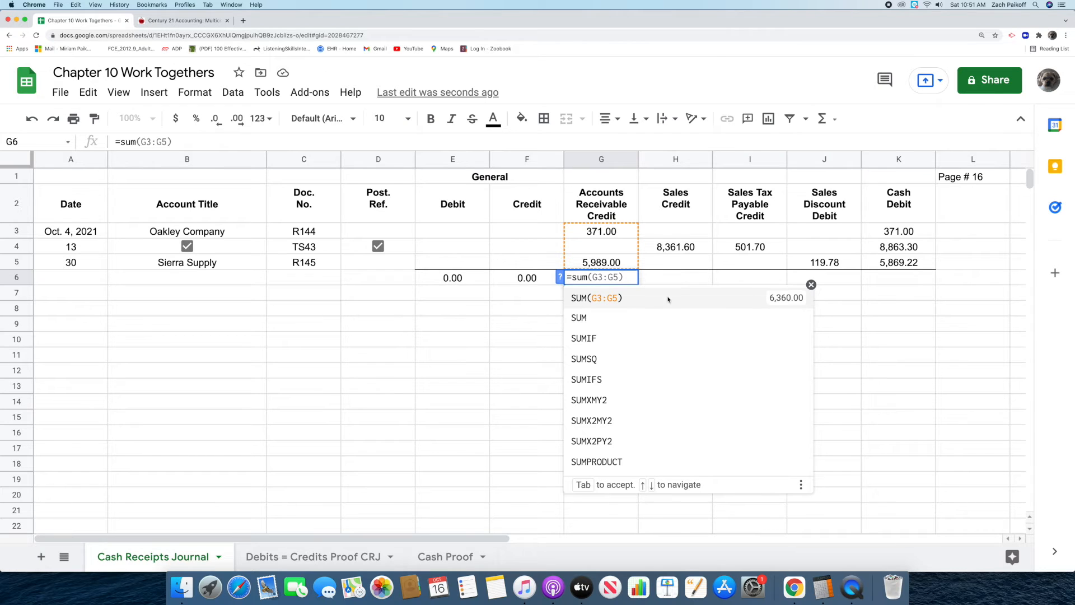
click(668, 300)
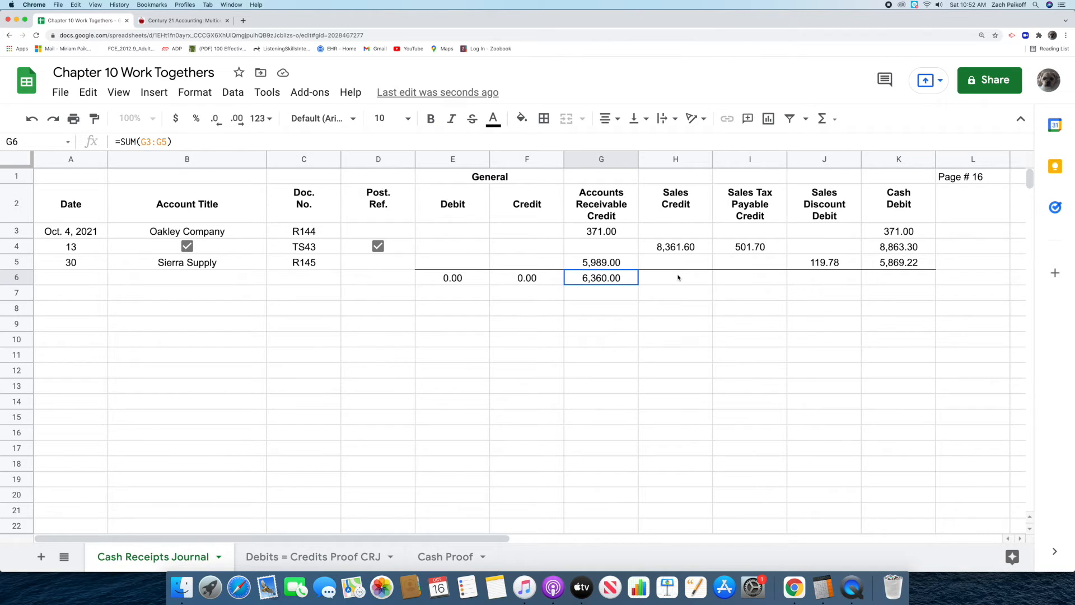
Step: Enter 8,361.60 as the Sales Credit total and 501.70 as the Sales Tax Payable Credit total in row 6
click(678, 278)
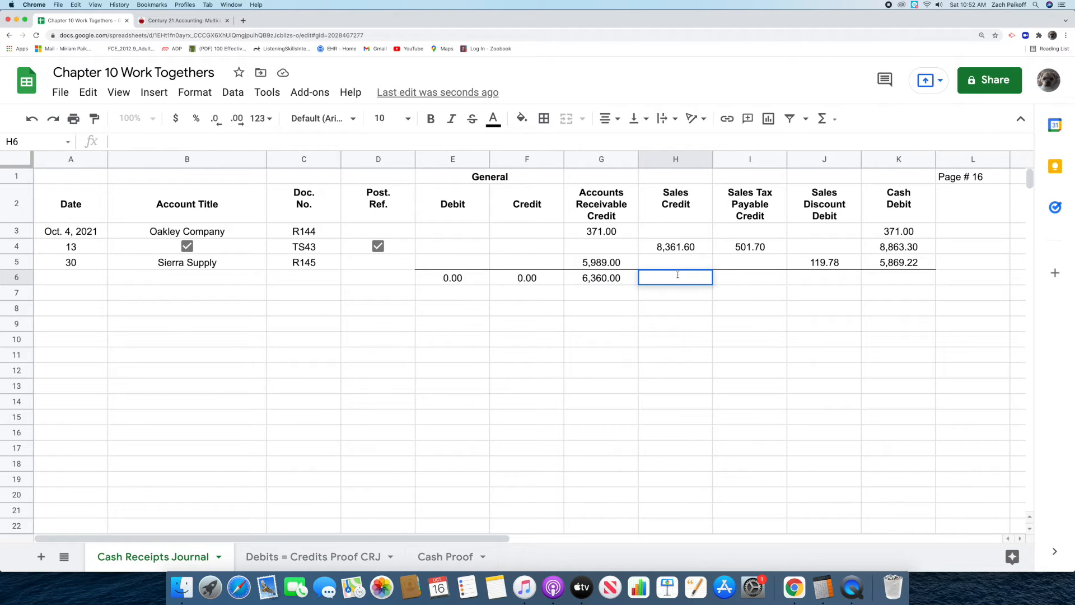
text(8,361.60)
key(Return)
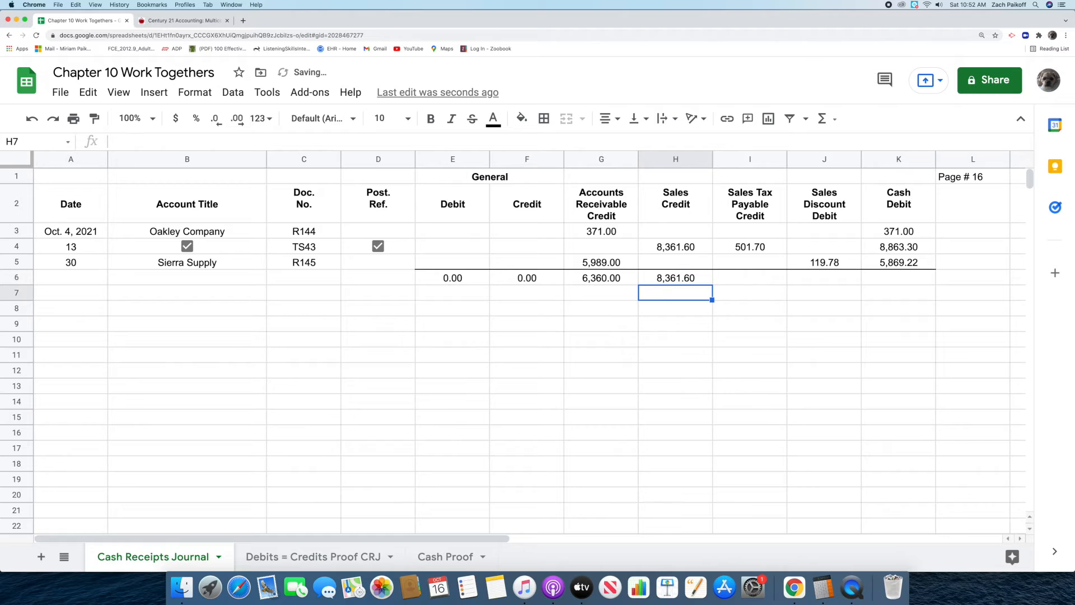
click(754, 277)
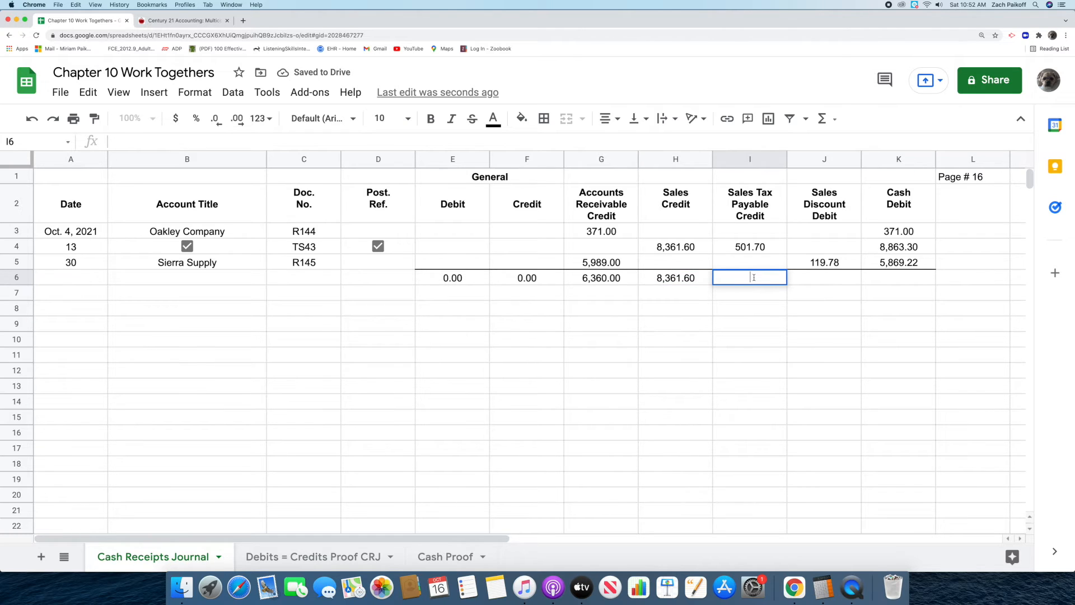
text(501.70)
key(Return)
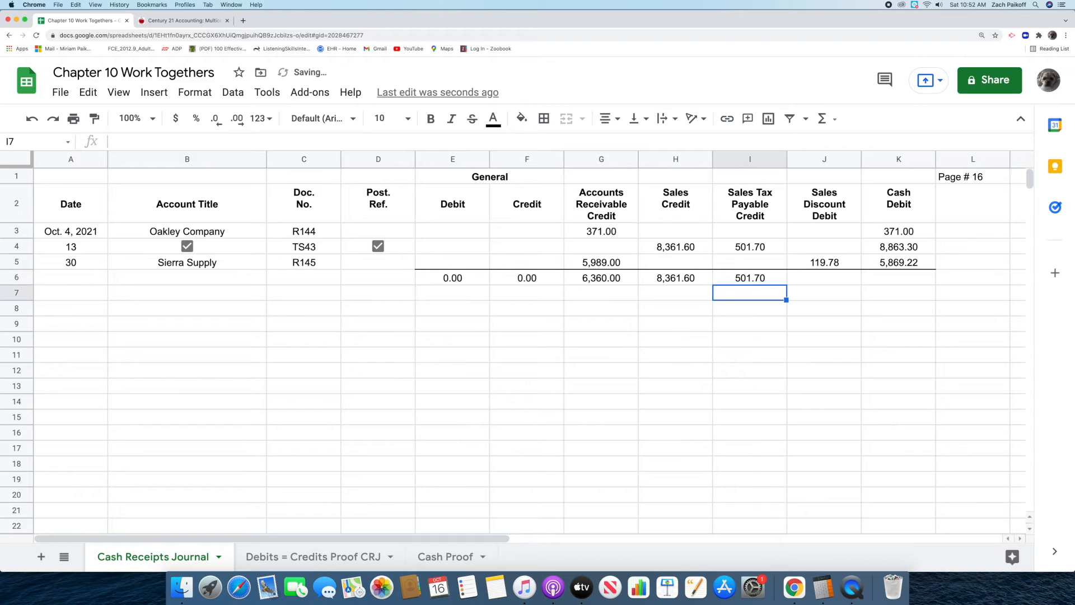
Step: Enter 119.78 as the Sales Discount Debit total in row 6 and total the Cash Debit column with =SUM(K3:K5)
click(825, 276)
text(11)
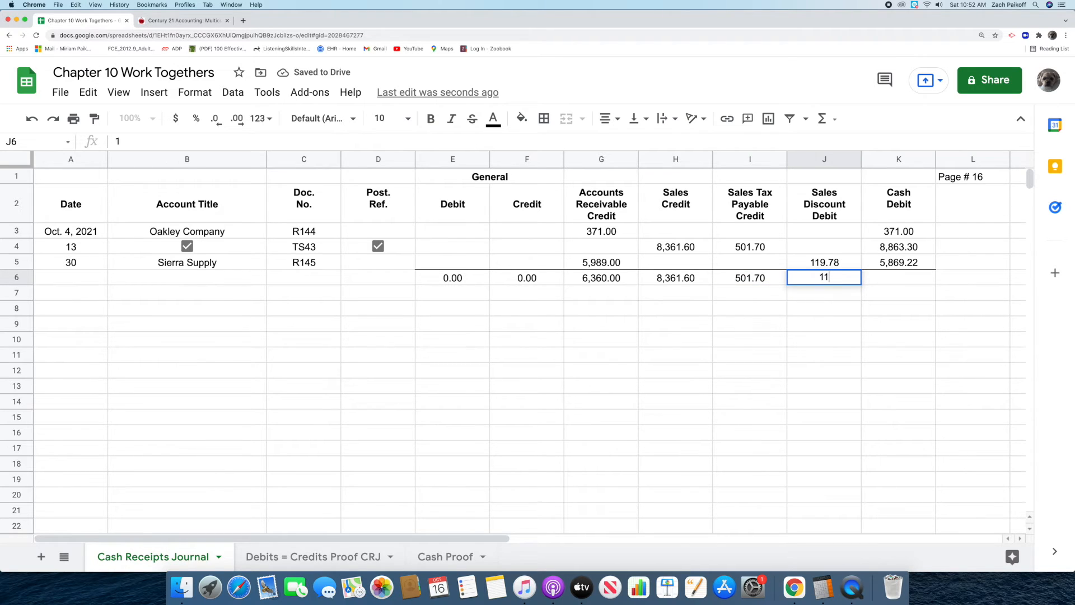
text(9.78)
key(Return)
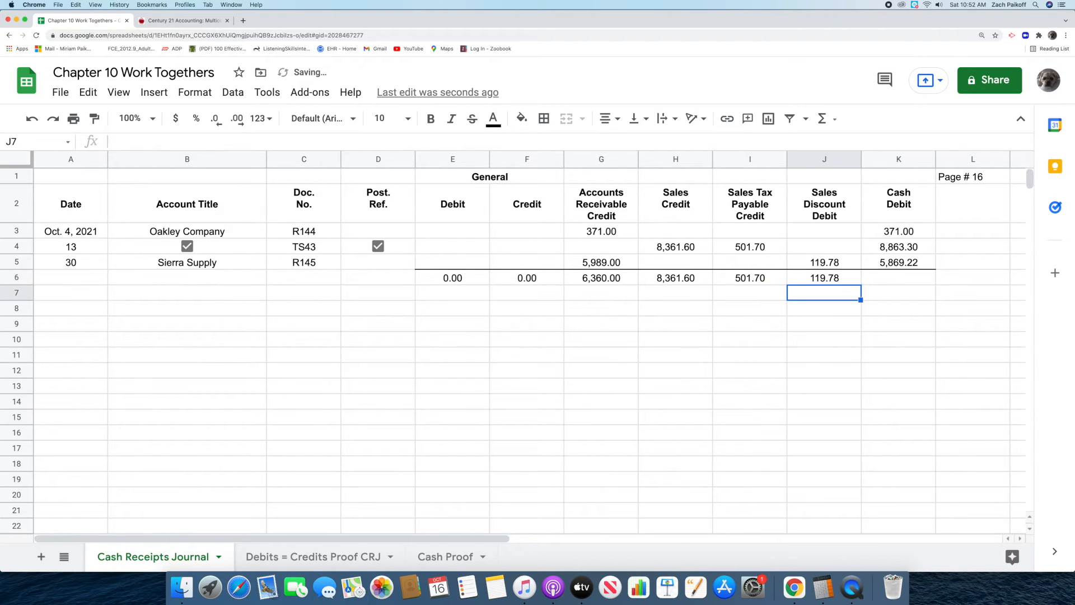
double_click(876, 276)
text(=sum(K3:K5))
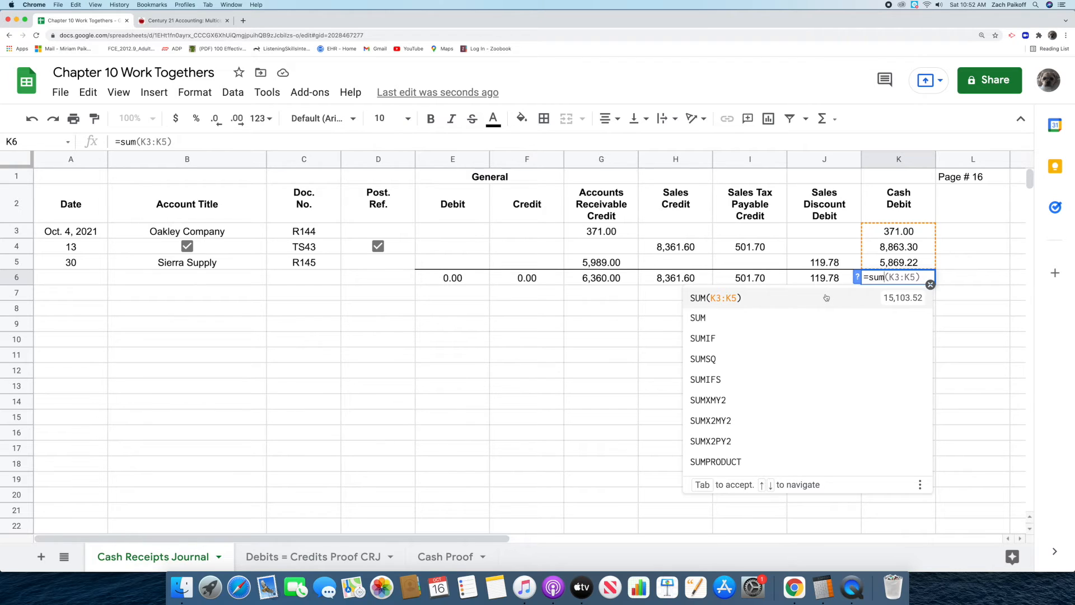
click(829, 298)
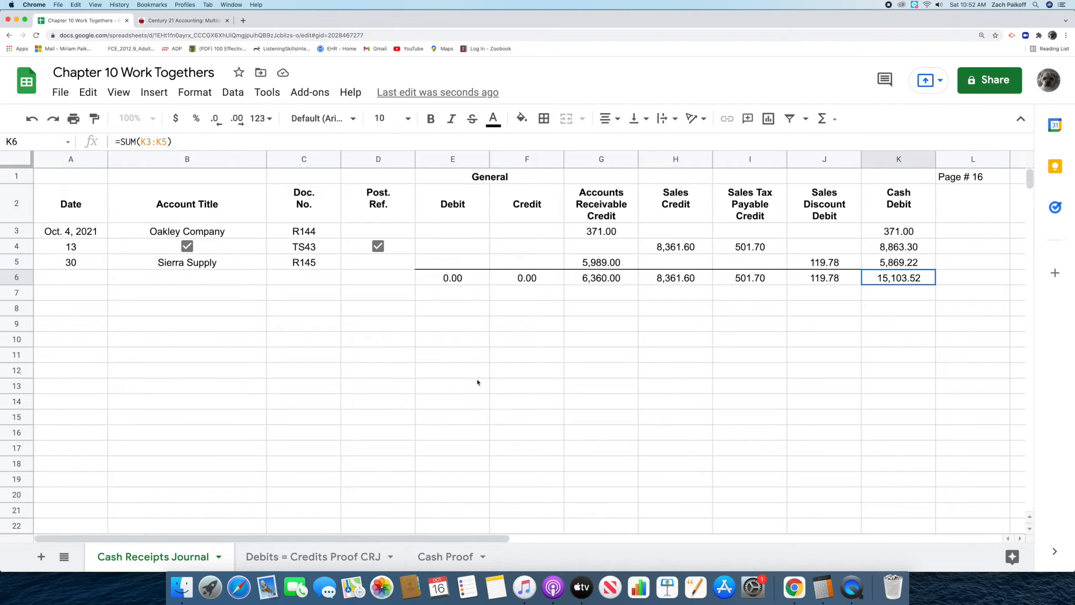
Step: On the Debits = Credits Proof CRJ sheet, enter 0 as the General Debit total and 0 as the General Credit total
click(302, 556)
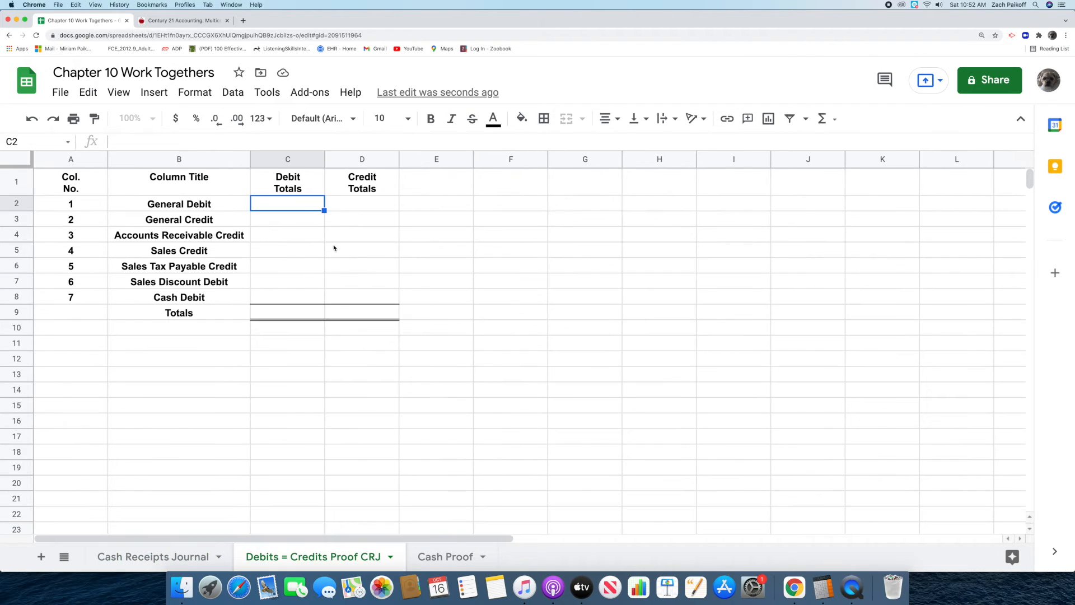
double_click(303, 205)
text(0)
key(Return)
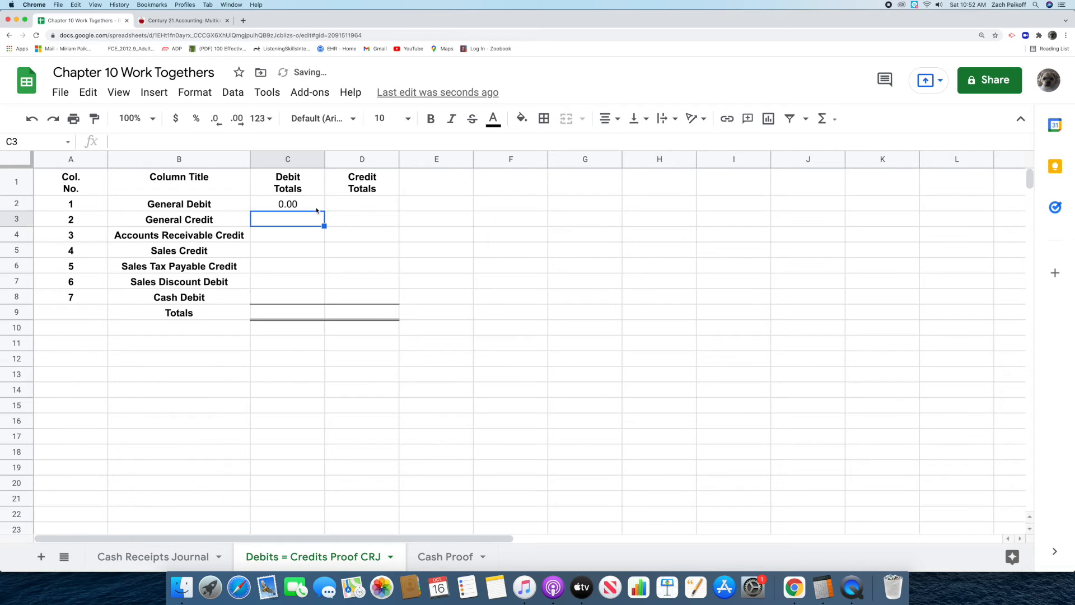
double_click(369, 219)
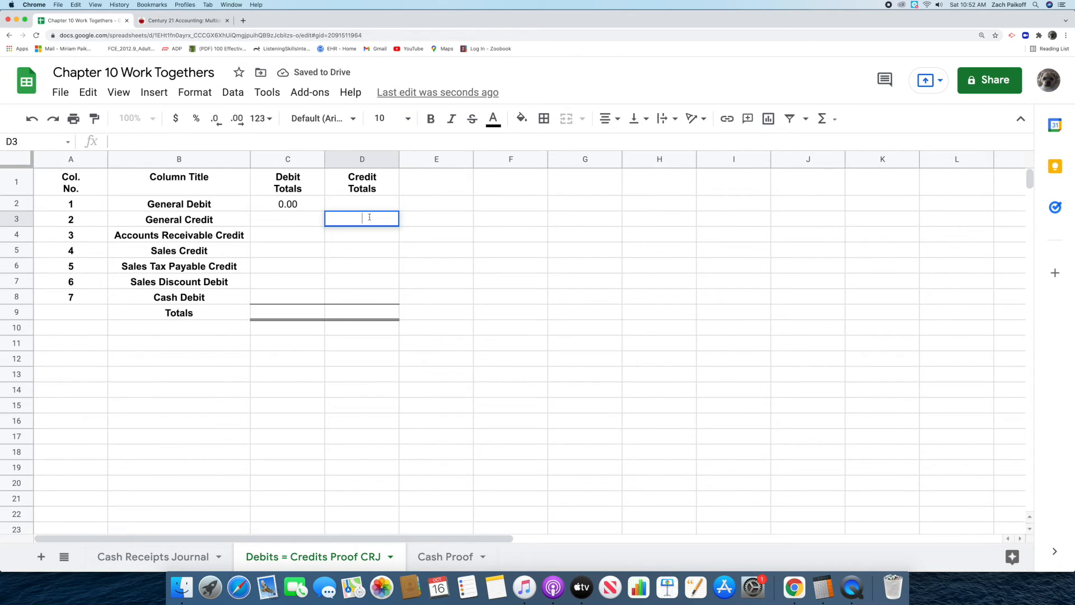
text(0)
key(Return)
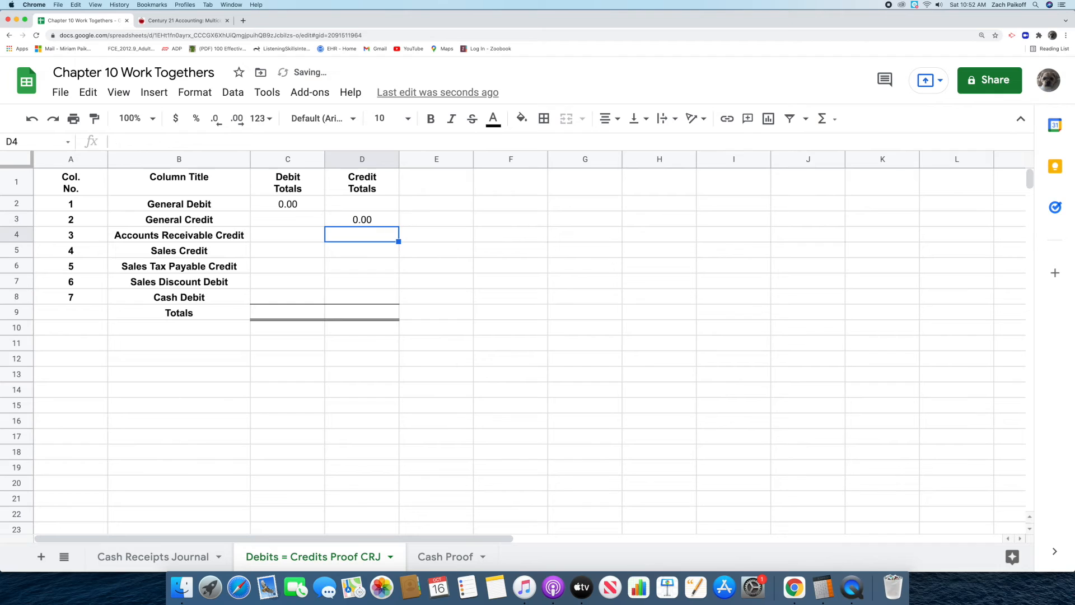
Step: Check the journal's Accounts Receivable Credit total and enter 6360 for it in the proof's Credit Totals column
double_click(378, 235)
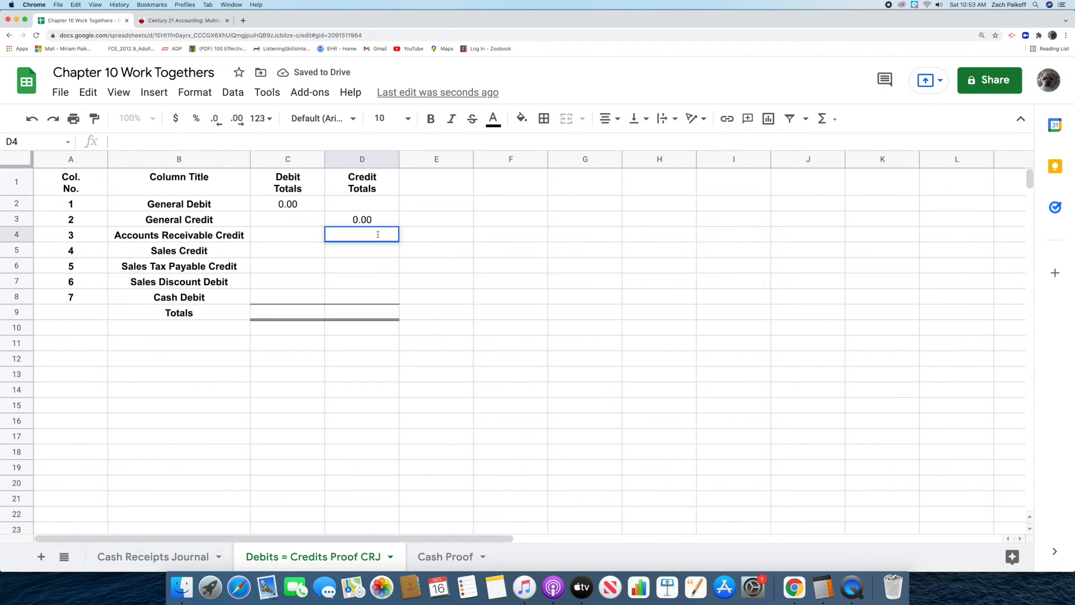
click(156, 556)
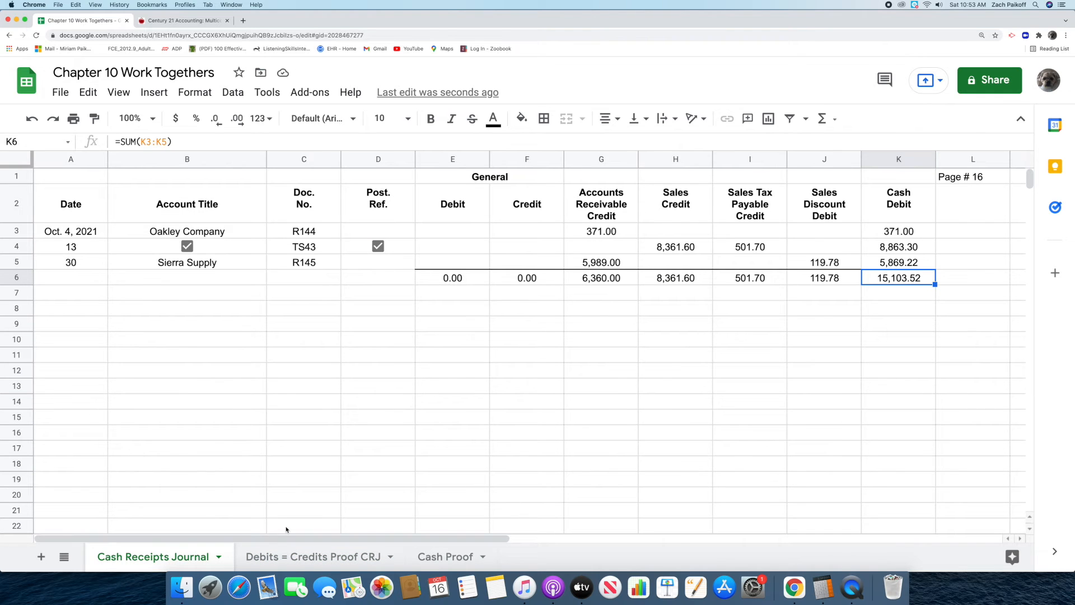
click(286, 555)
double_click(357, 237)
text(360)
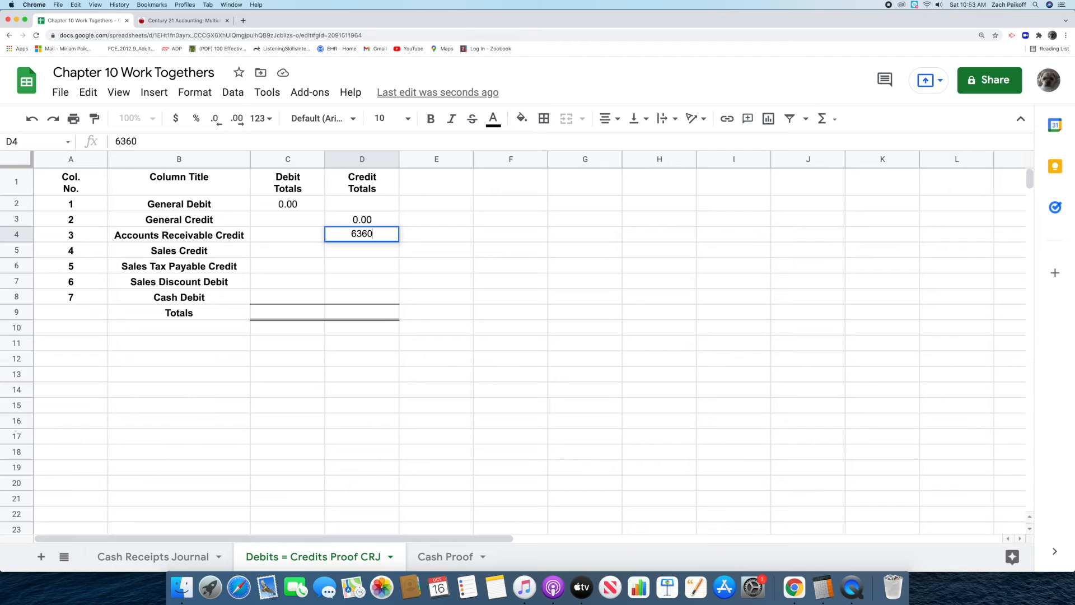
key(Return)
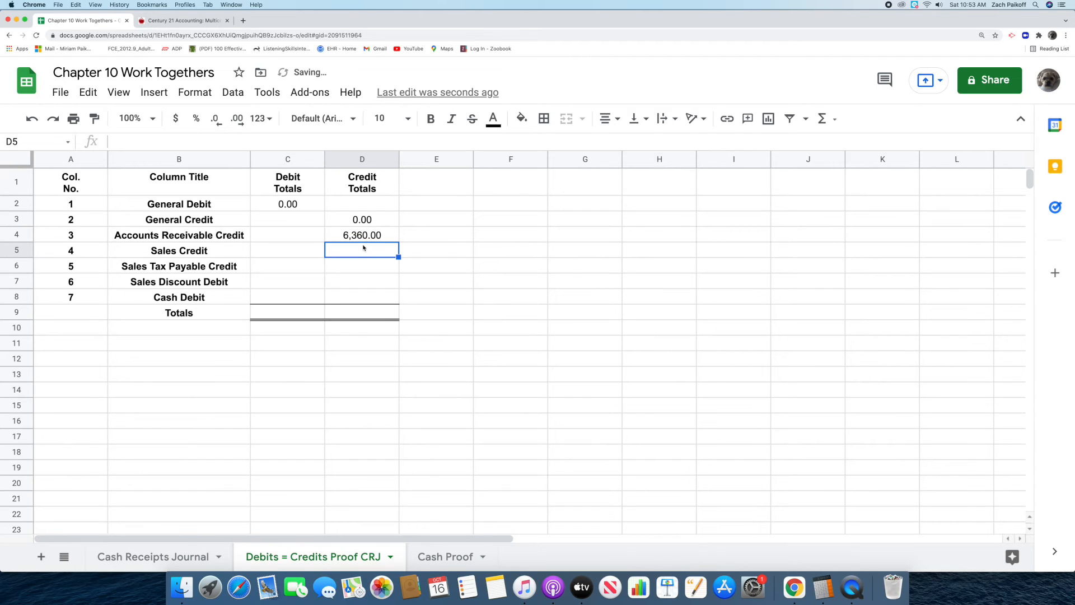
Step: Enter 8361.60 as the Sales Credit amount in the proof's Credit Totals column
text(8,)
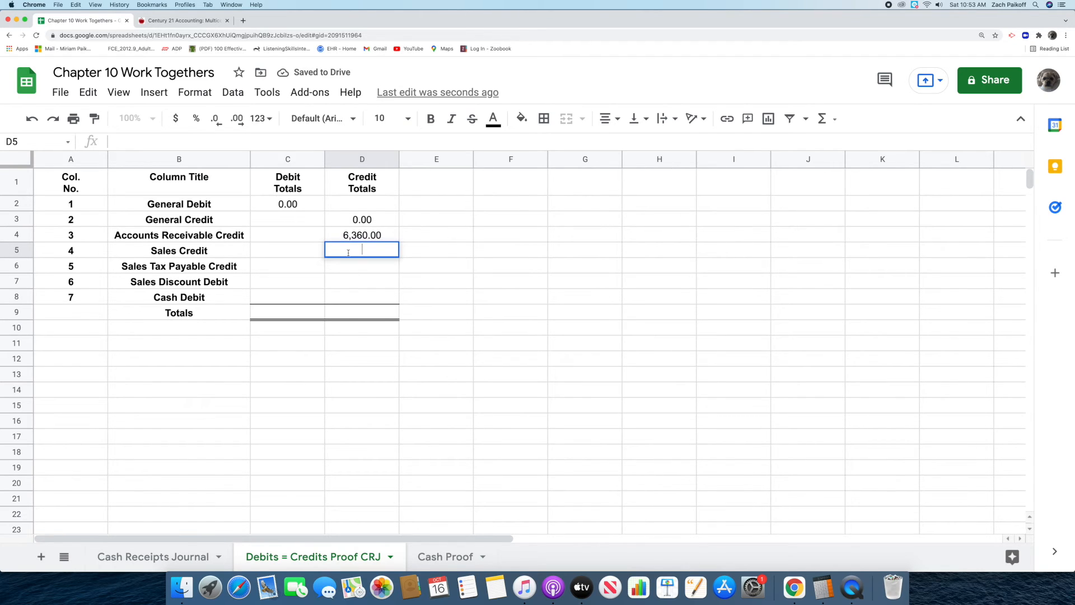
text(361)
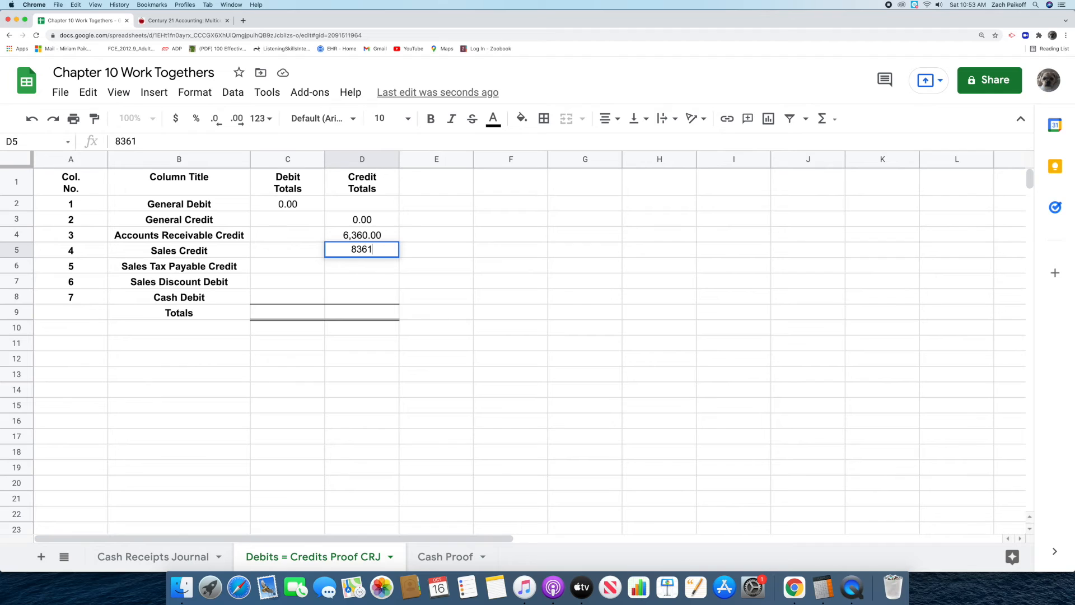
text(.60)
key(Return)
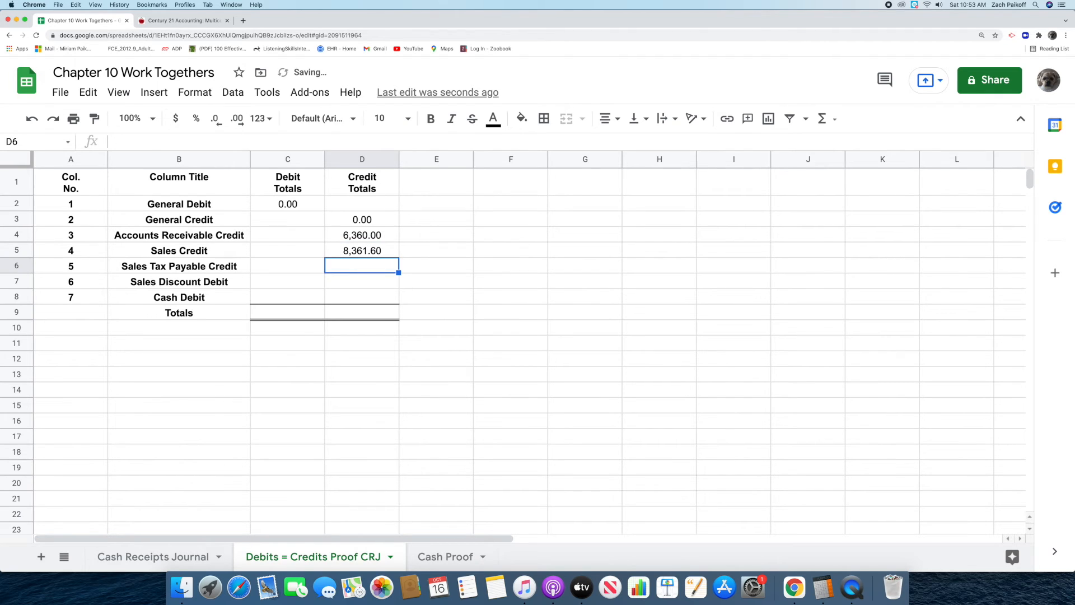
Step: Check the journal's Sales Tax Payable Credit total and enter 501.70 for it in the proof's Credit Totals column
double_click(363, 265)
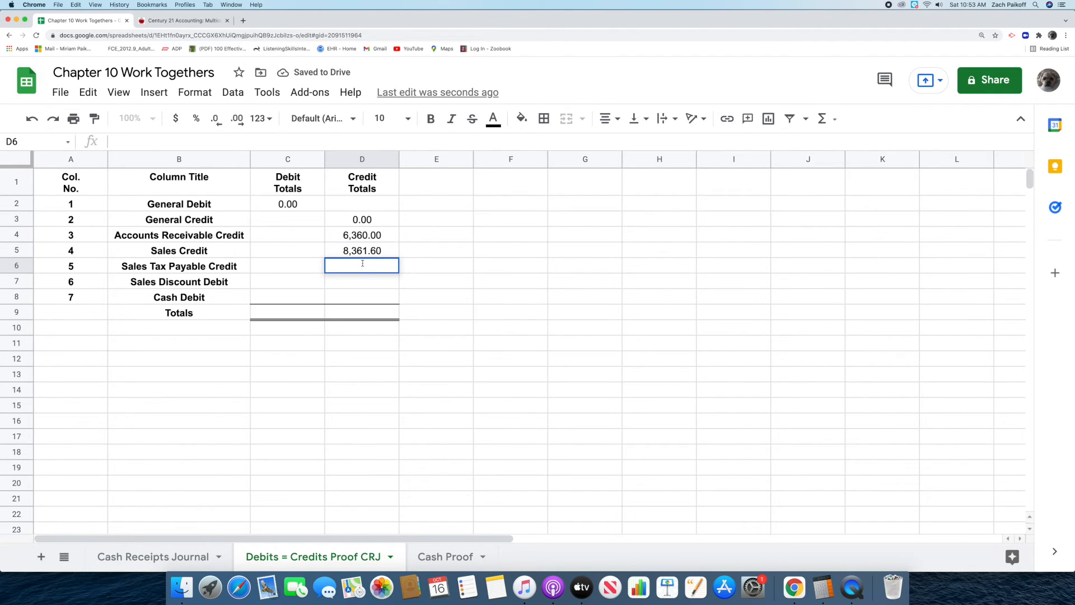
click(190, 556)
click(275, 554)
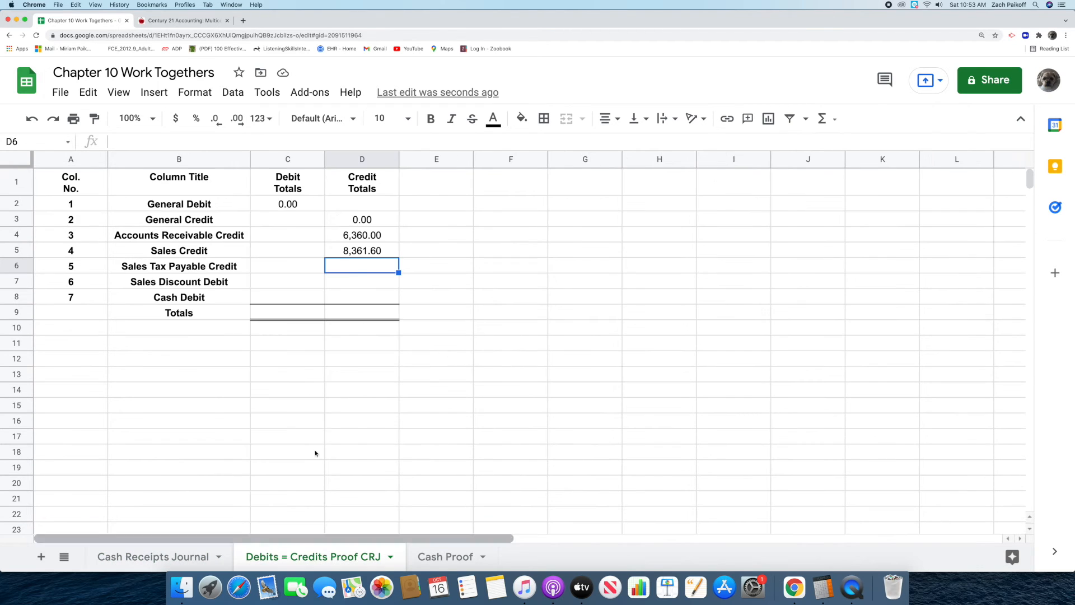
double_click(346, 269)
text(5)
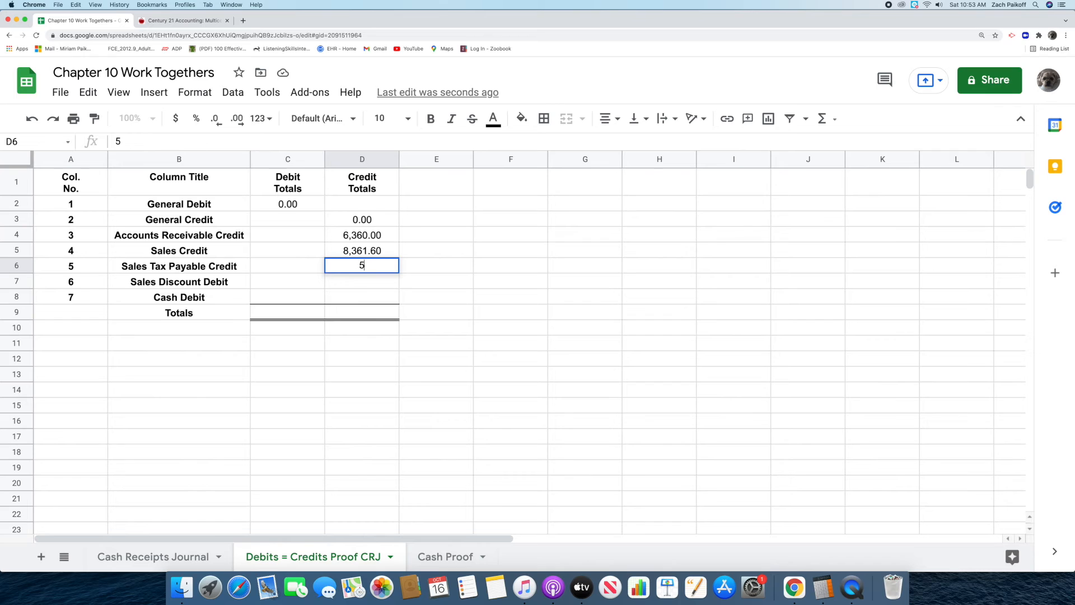
text(01.70)
key(Return)
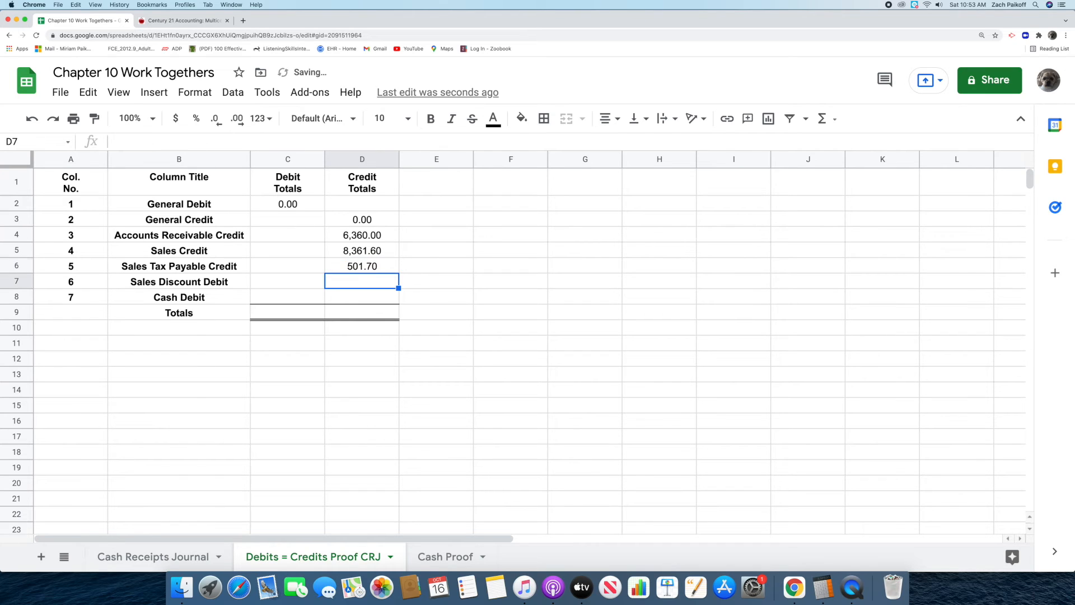
Step: Enter 119.78 for Sales Discount Debit and 15,103.52 for Cash Debit in the proof's Debit Totals column
click(294, 281)
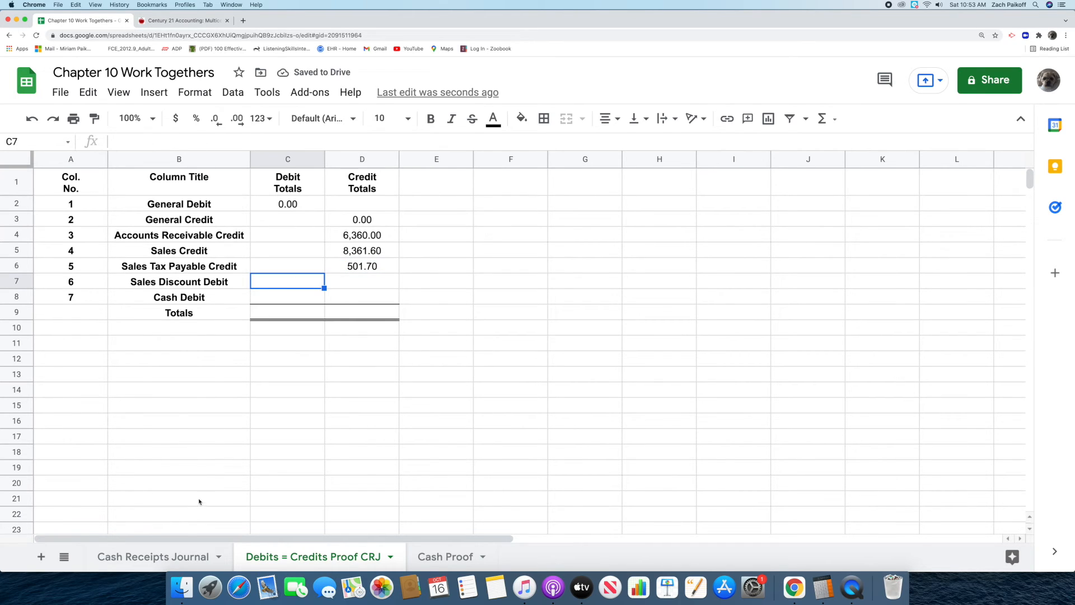
double_click(276, 287)
text(119.78)
key(Return)
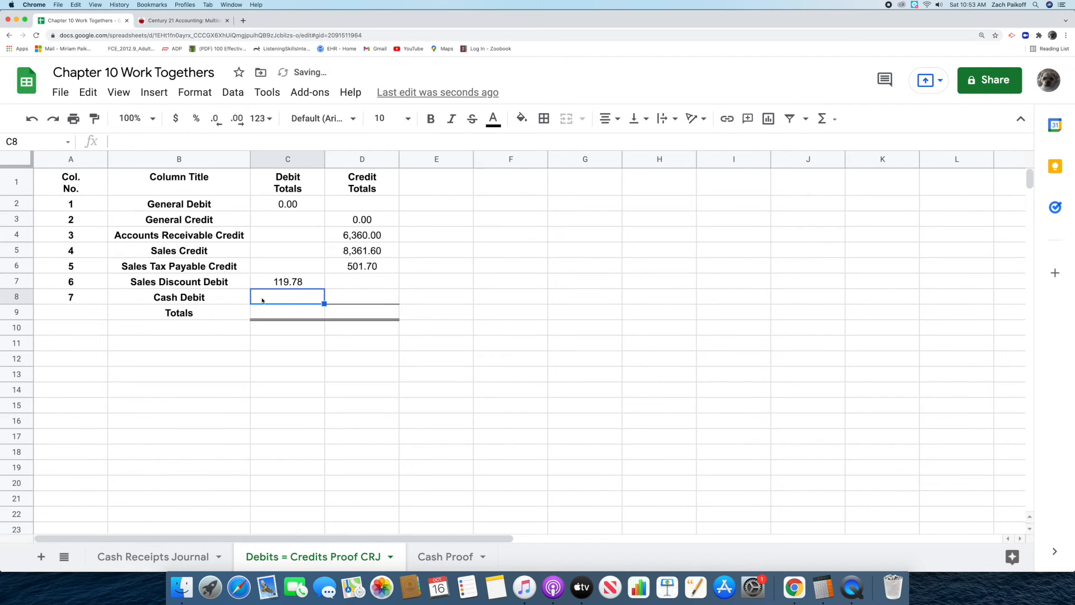
double_click(286, 295)
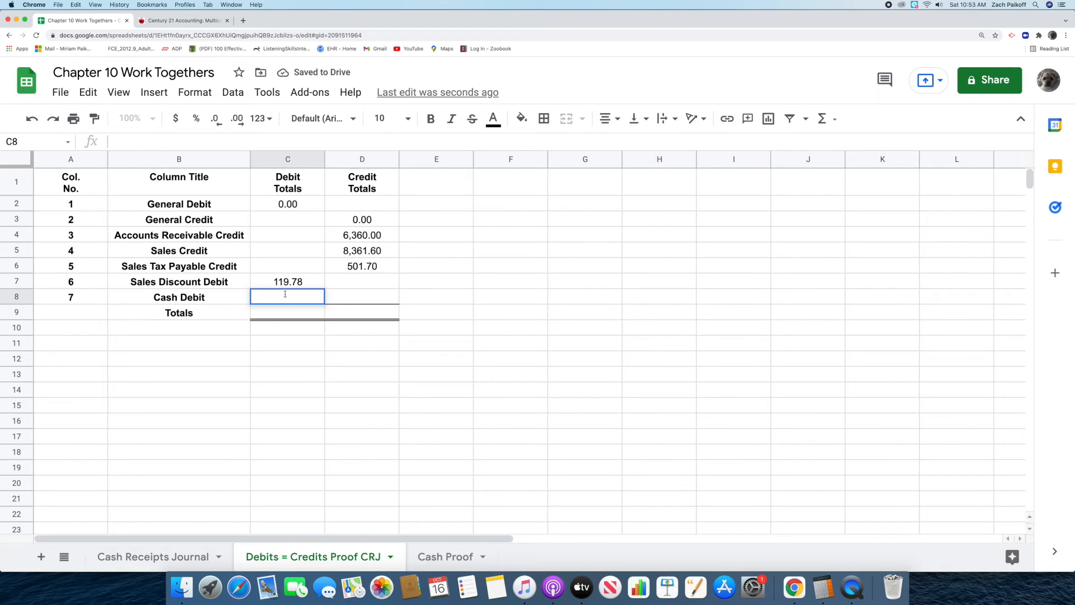
text(15,103.52)
key(Return)
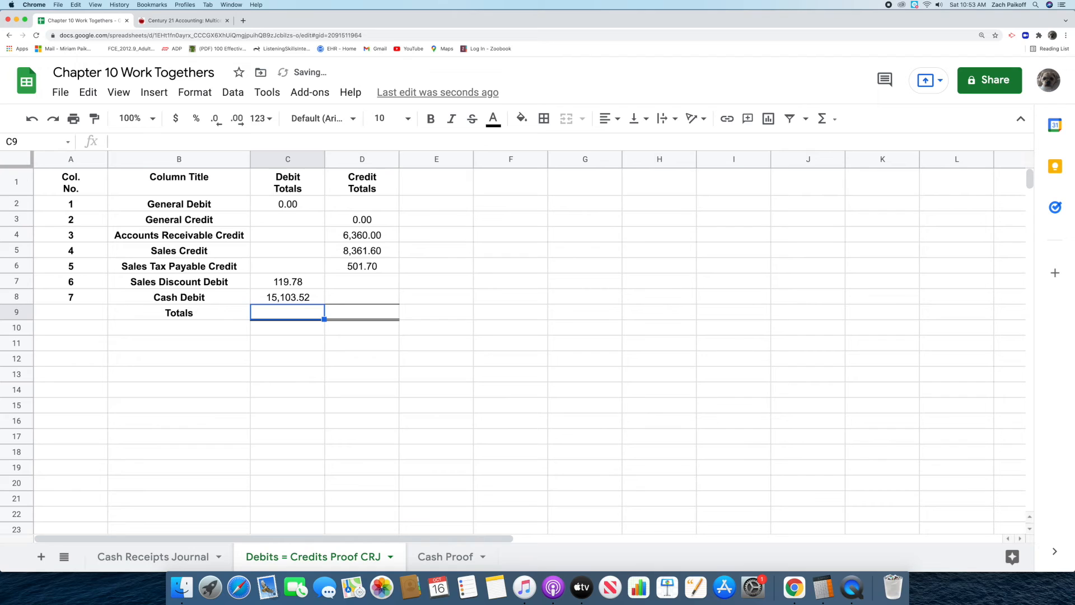
Step: Total both proof columns in the Totals row with =SUM(C2:C8) for debits and =SUM(D2:D8) for credits
double_click(289, 310)
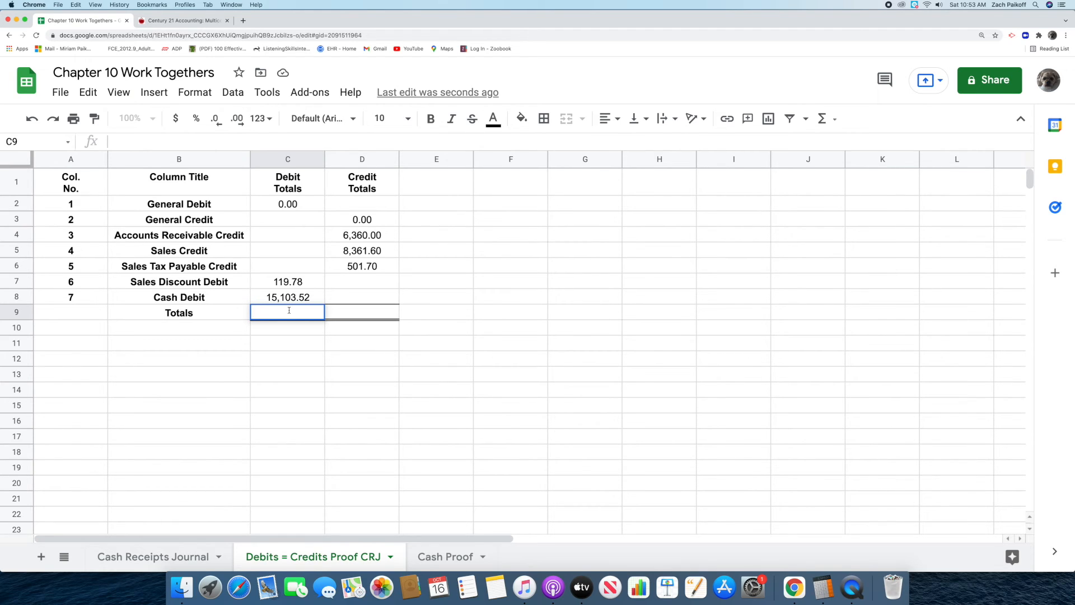
text(=sum)
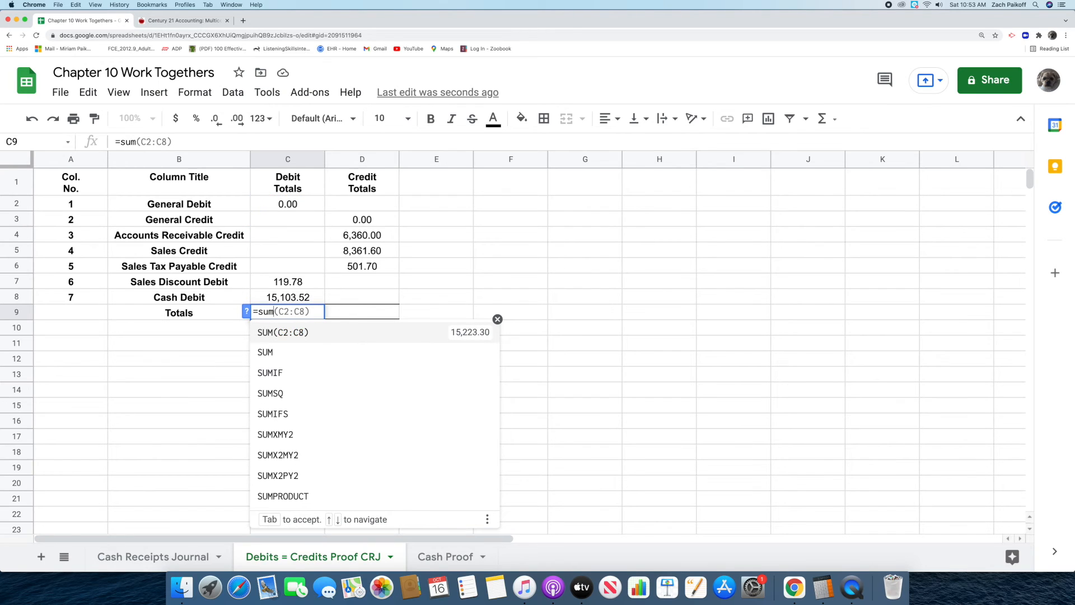
click(349, 333)
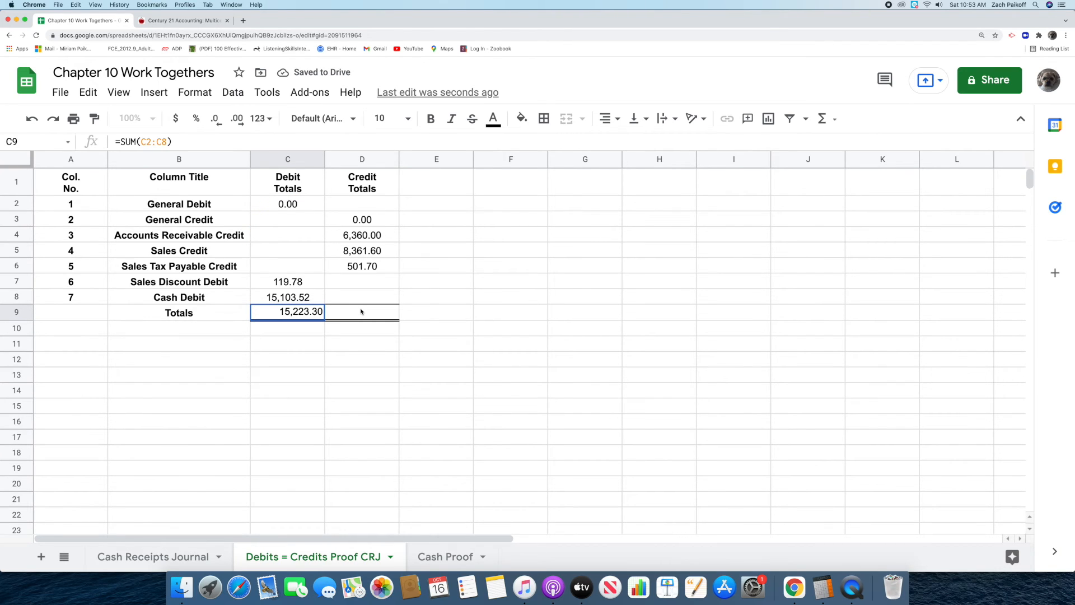
double_click(362, 311)
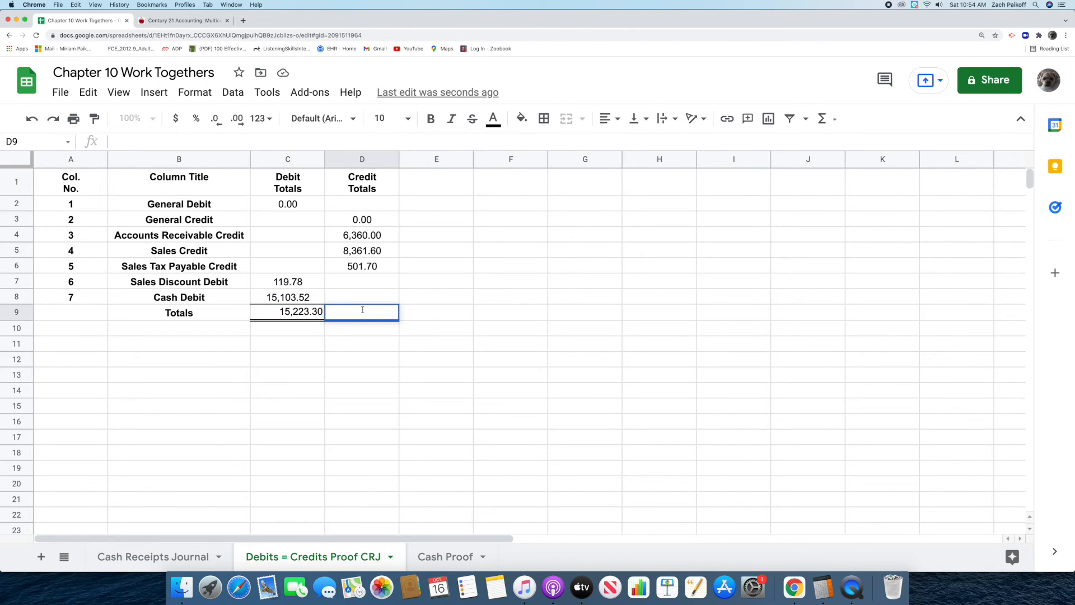
text(=sum)
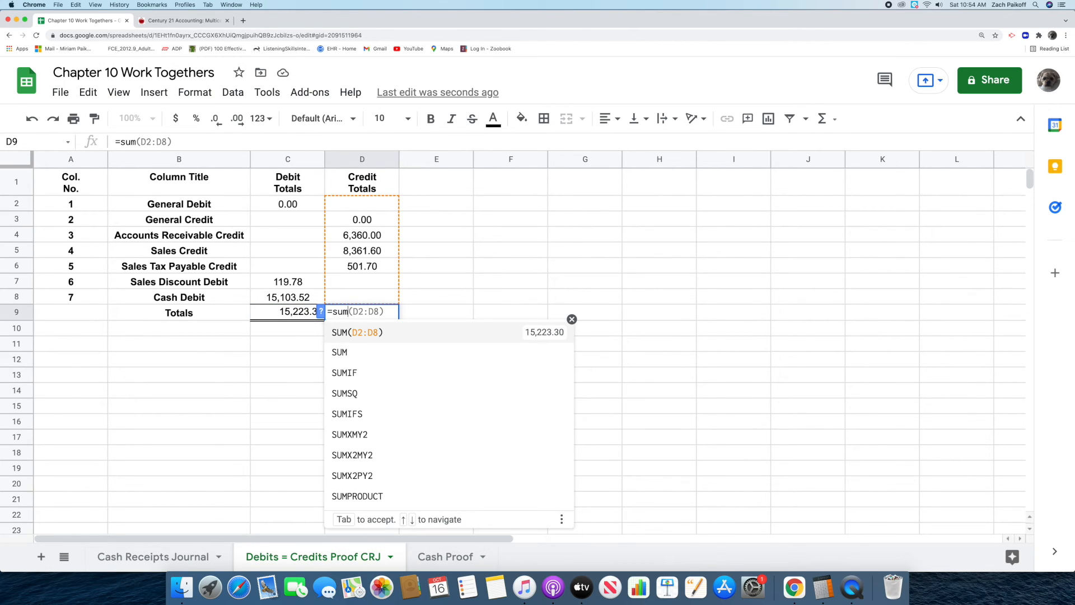
click(419, 333)
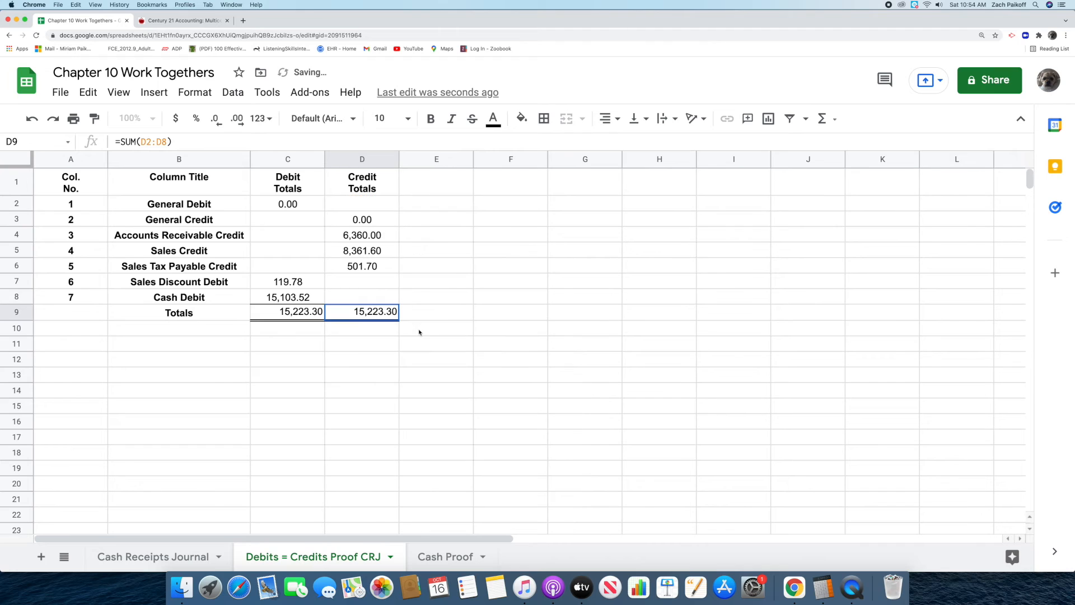
Step: Label row 6 of the Cash Receipts Journal with date 31 and the account title Totals
click(456, 315)
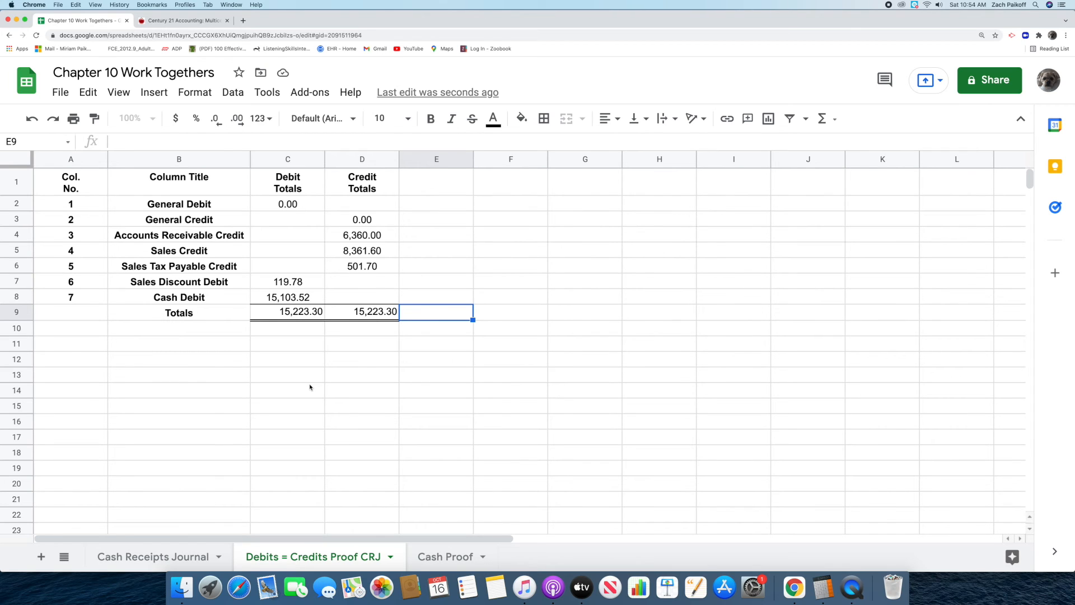
click(171, 556)
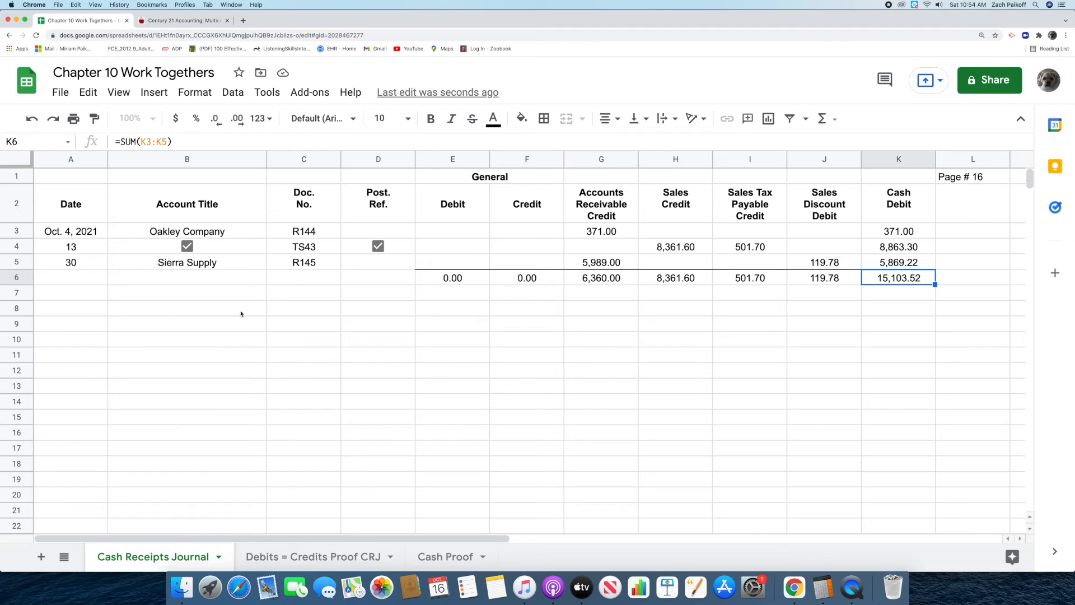
click(74, 279)
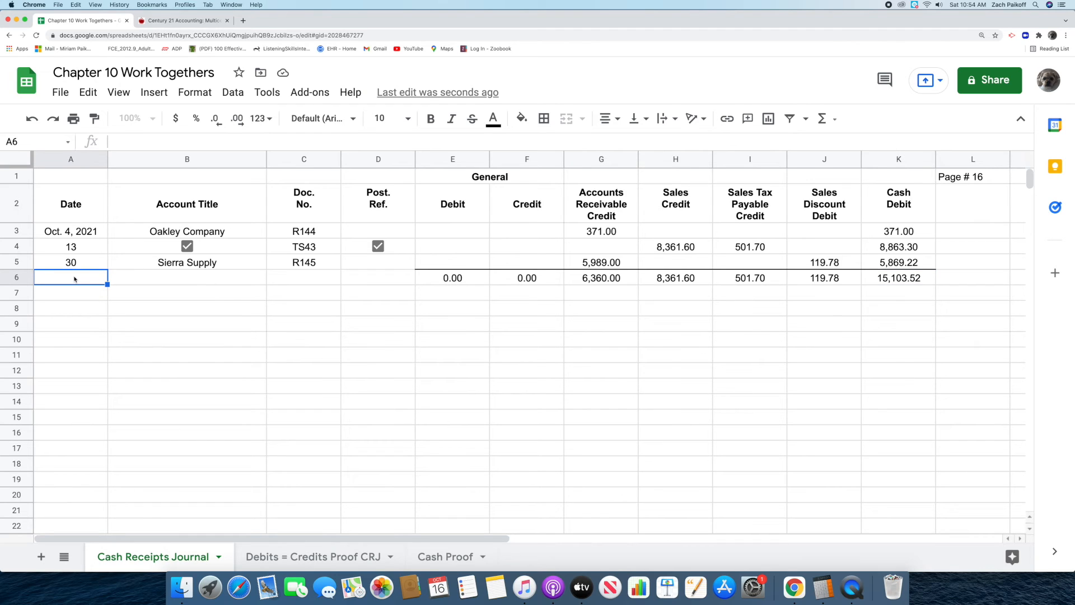
double_click(73, 277)
text(31)
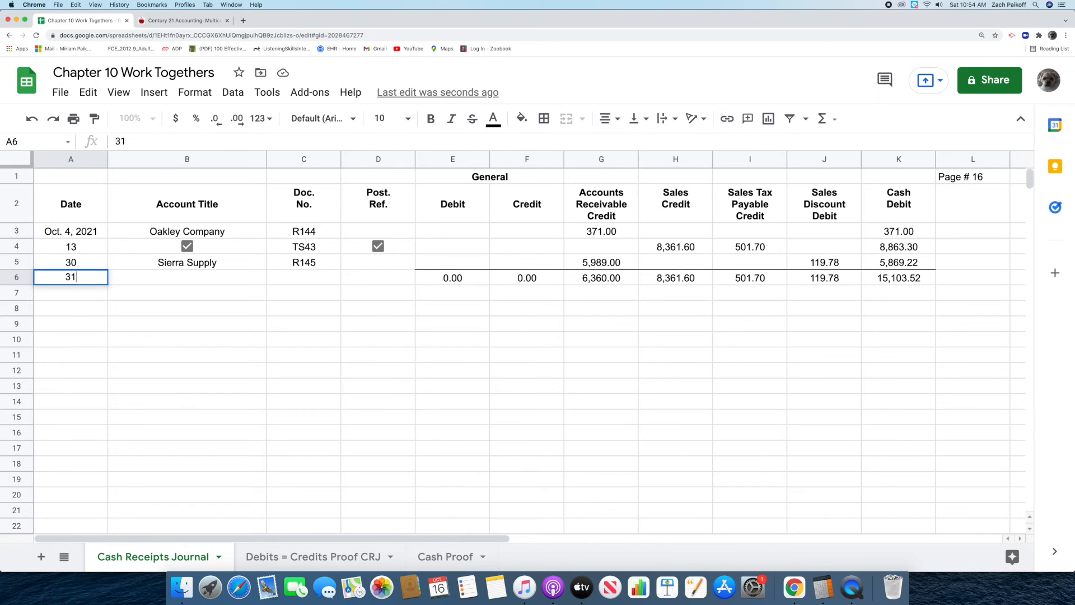
key(Return)
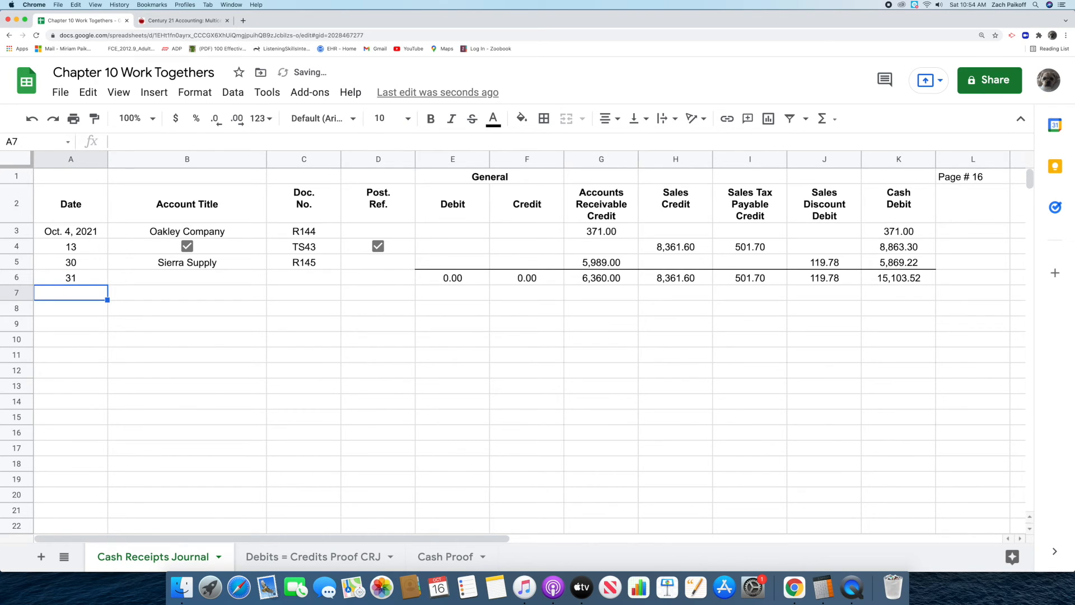
double_click(184, 276)
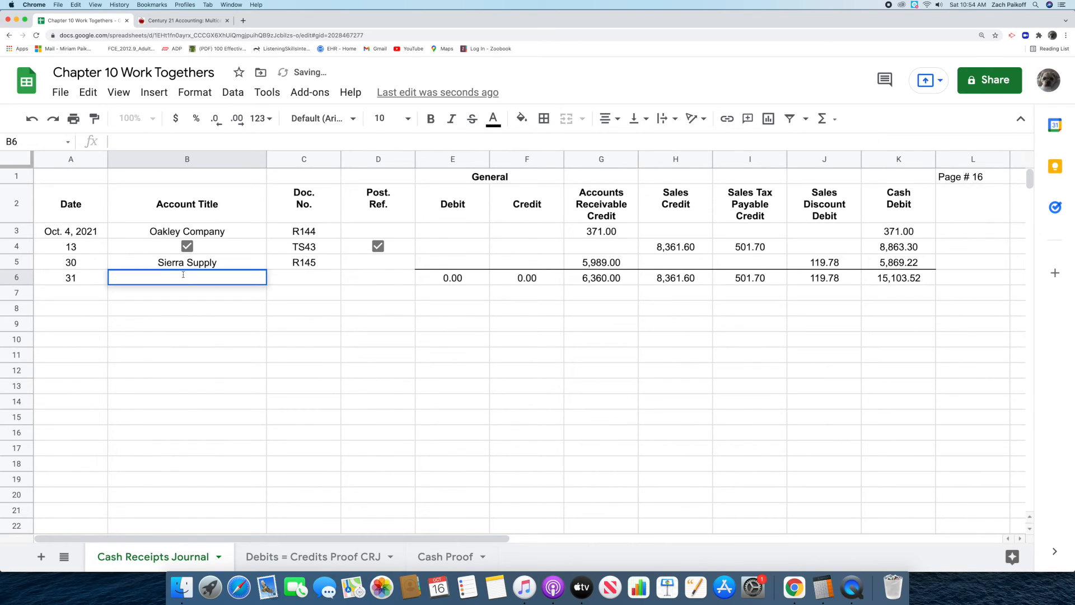
text(Totals)
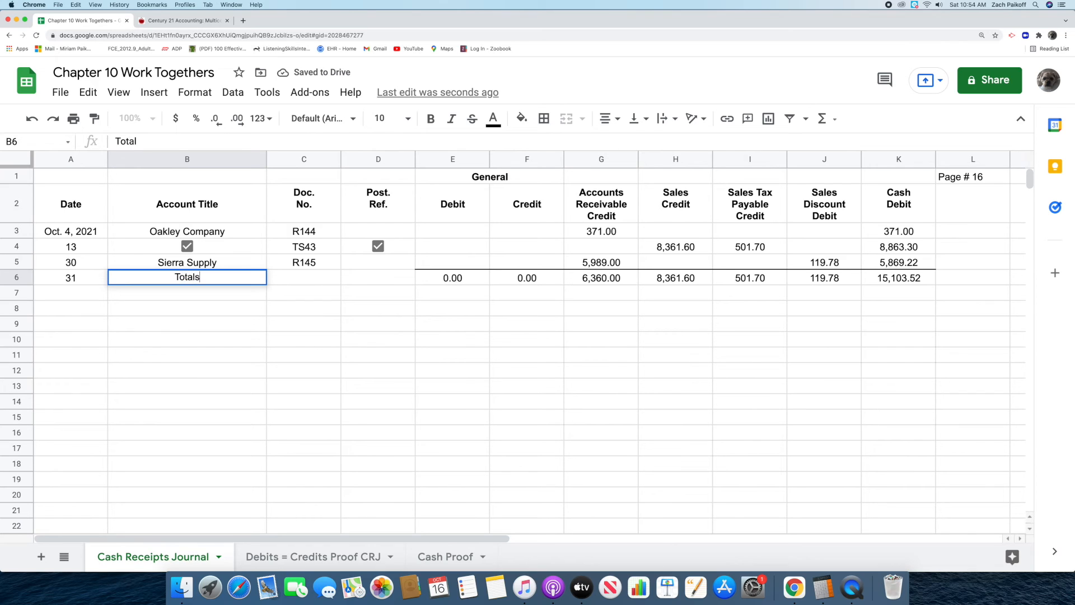
key(Return)
Step: Rule the journal by adding a double bottom border under the totals in E6:K6
drag(447, 276, 885, 281)
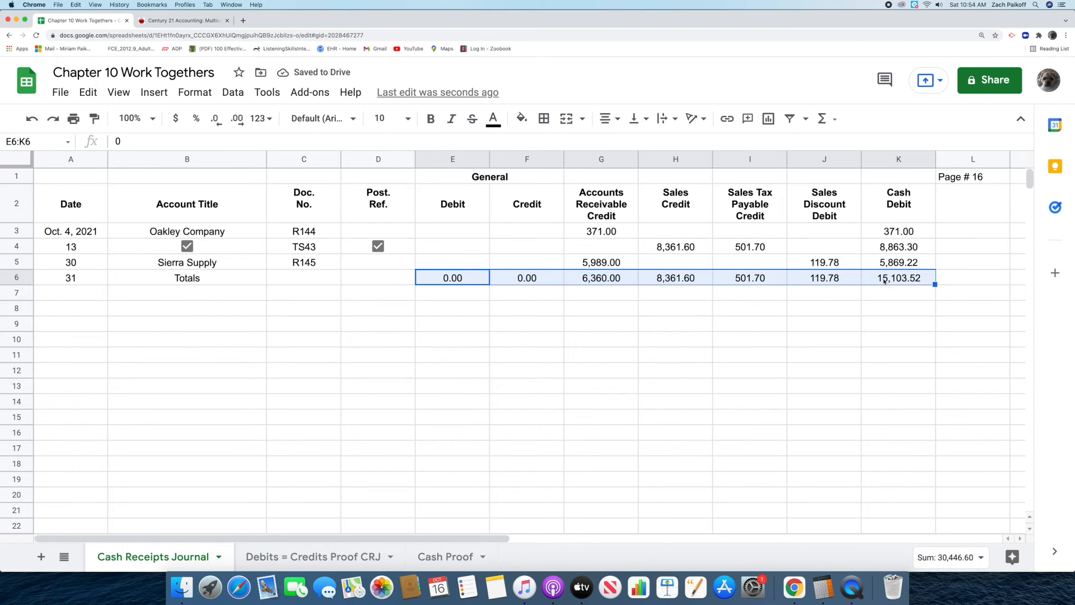
click(544, 118)
click(654, 168)
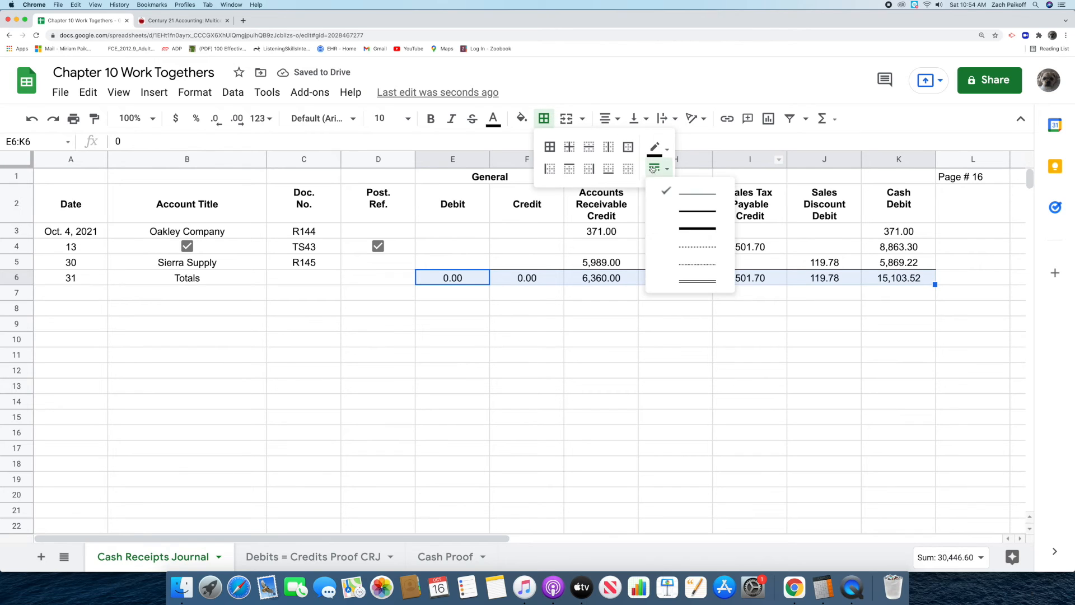
click(698, 281)
click(608, 168)
click(580, 316)
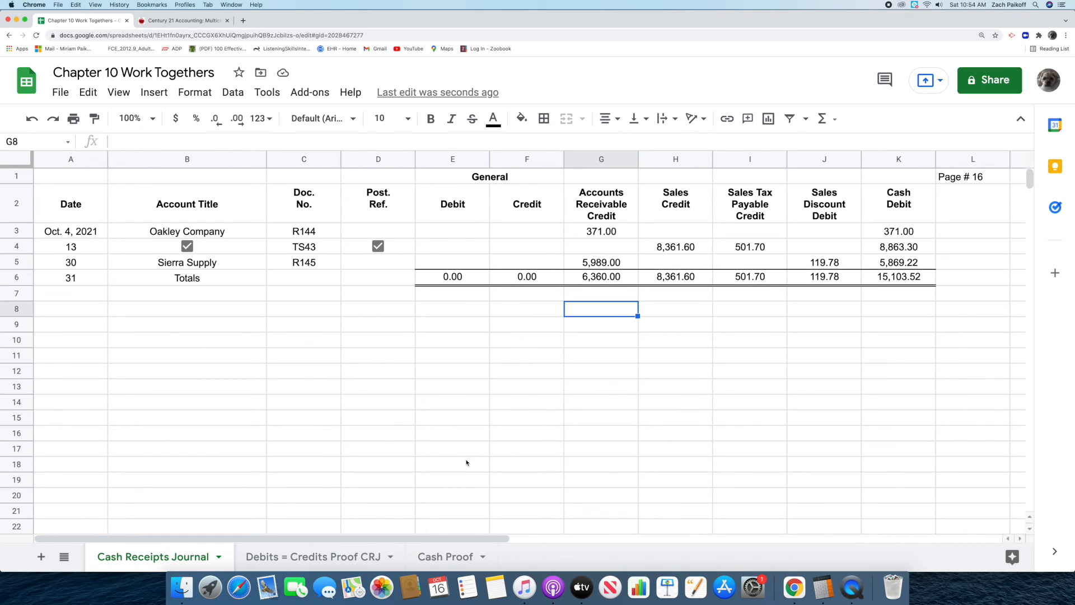
Step: On the Cash Proof sheet, enter the textbook's October 1 balance, 11,764.96, as cash on hand at the beginning of the month
click(446, 556)
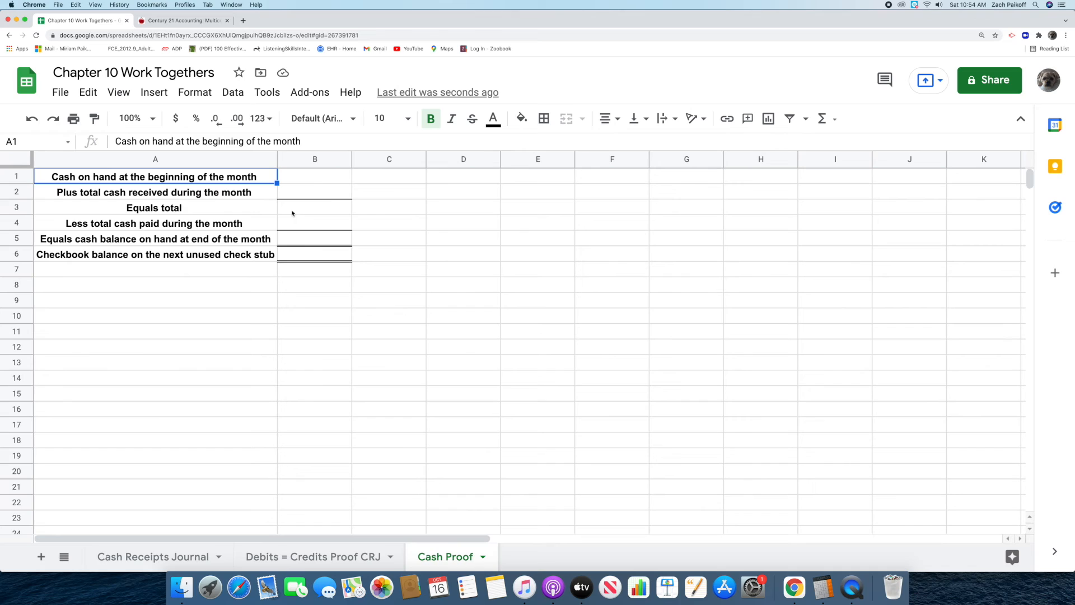
double_click(316, 178)
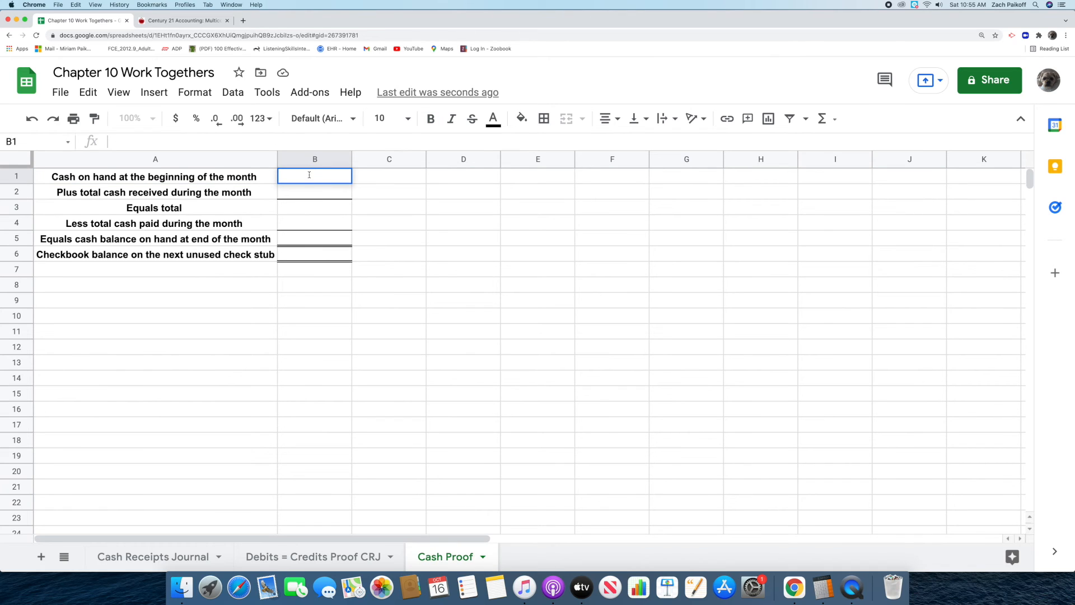
text(11)
click(149, 22)
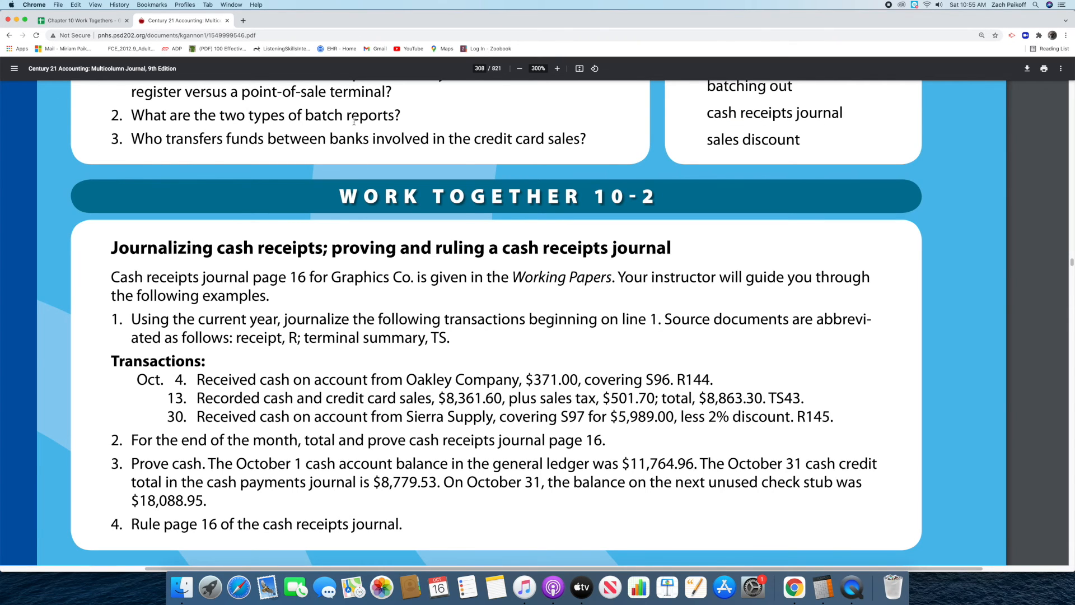
click(76, 22)
text(764.96)
key(Return)
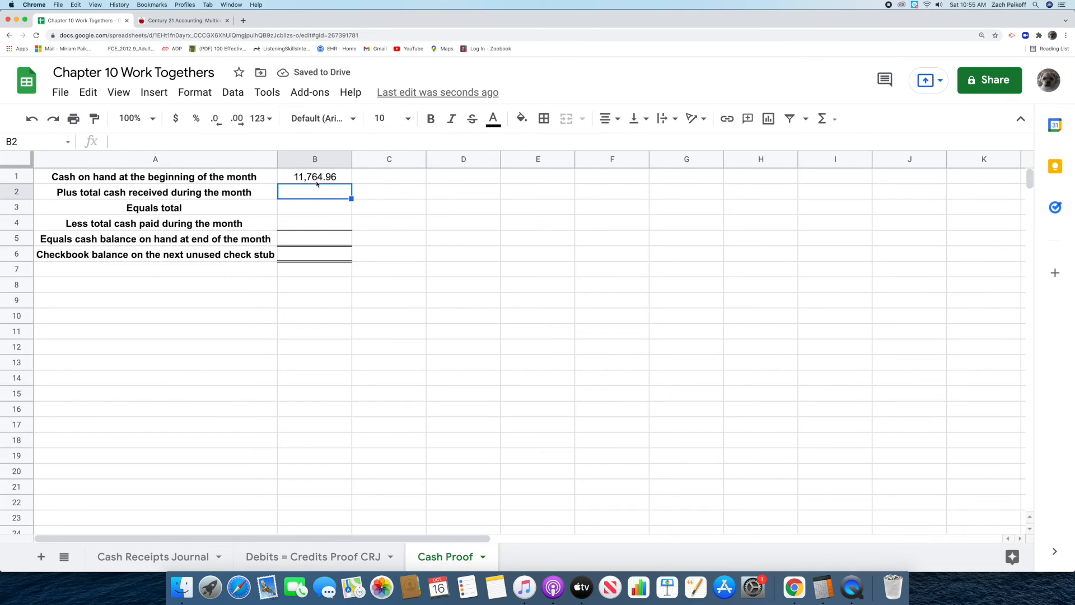
Step: Enter 15,103.52 as the total cash received during the month
double_click(314, 190)
text(1)
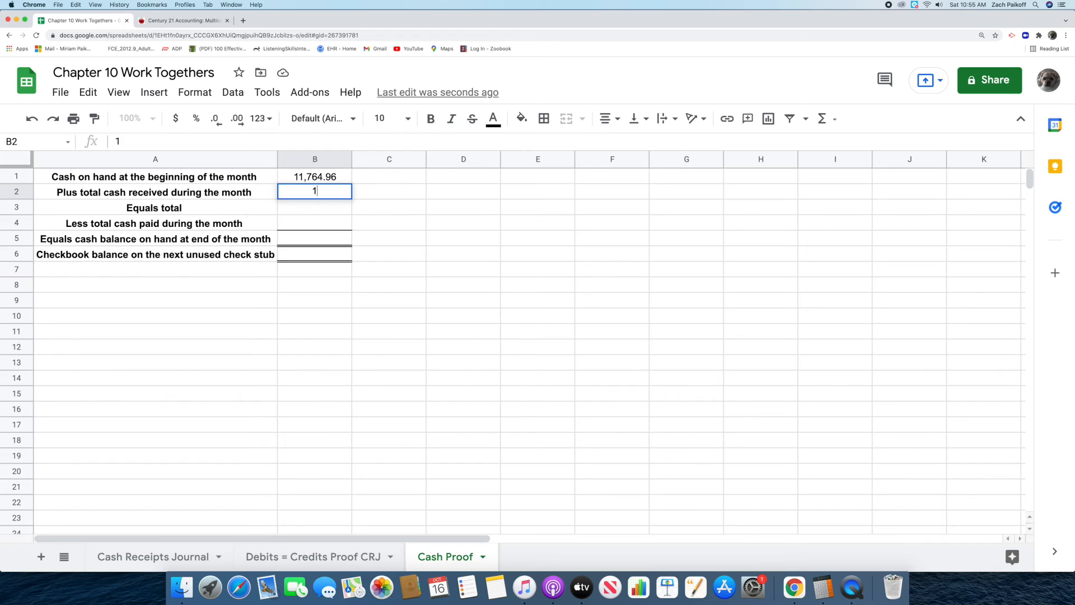
text(5,103.52)
key(Return)
Step: Calculate the Equals total amount in B3 by summing B1:B2, and dismiss the suggested autofill
double_click(335, 204)
text(=sum)
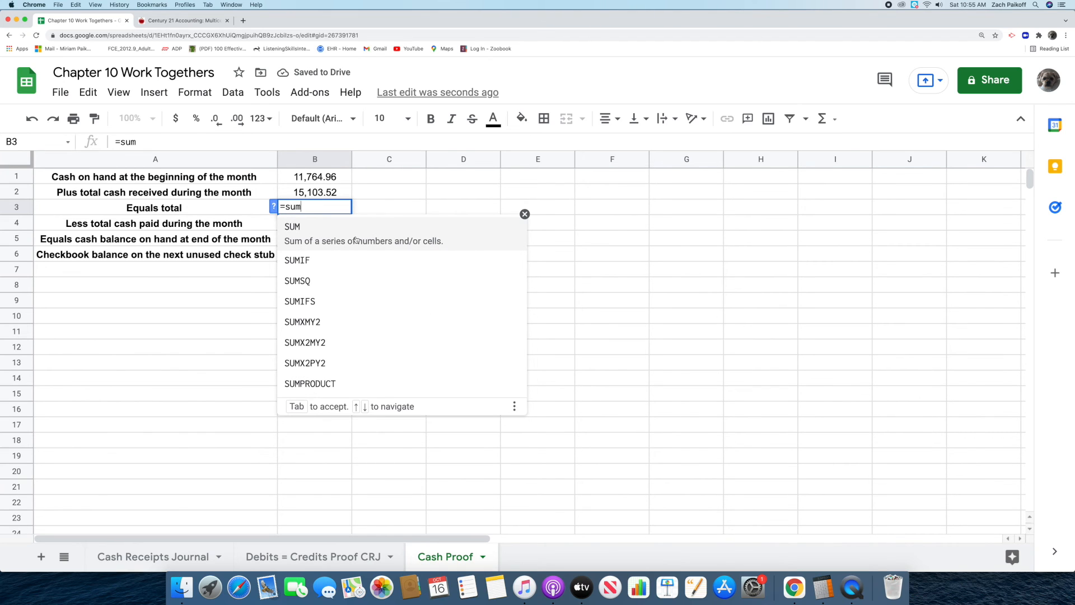
key(Tab)
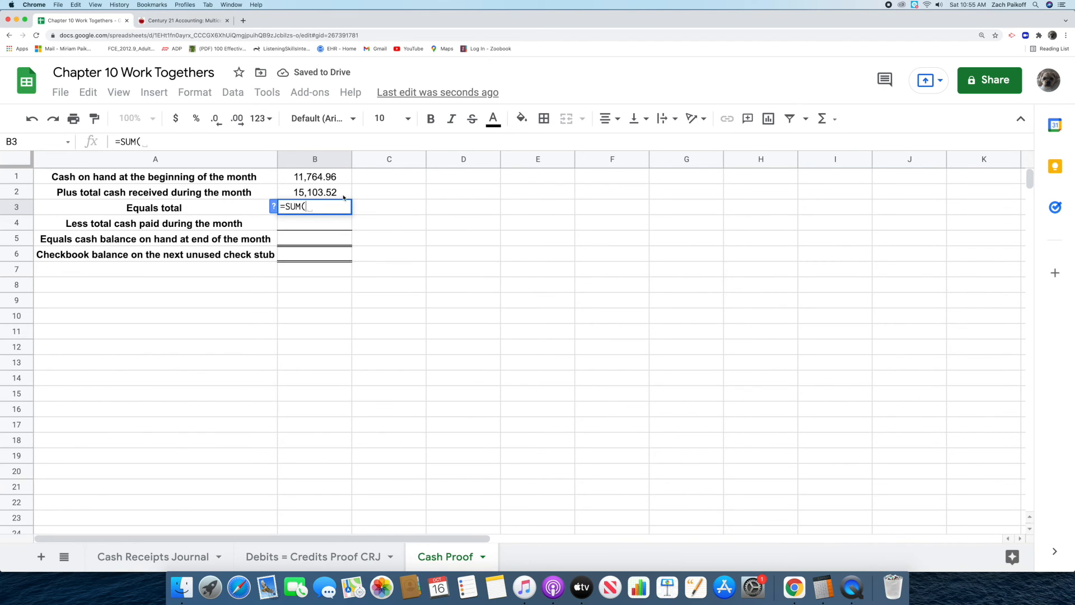
click(339, 176)
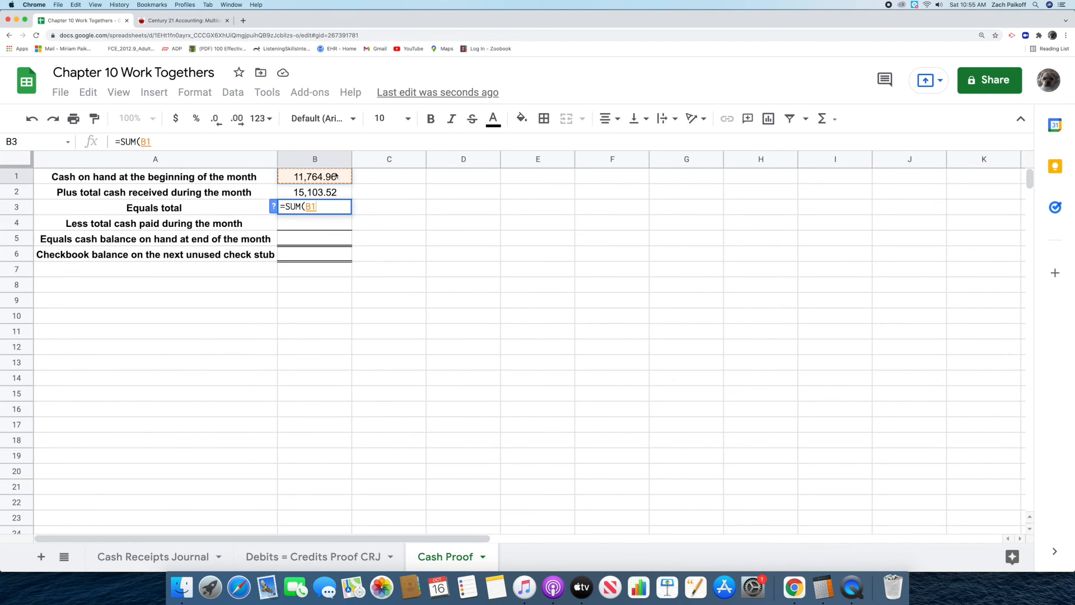
drag(337, 177, 342, 193)
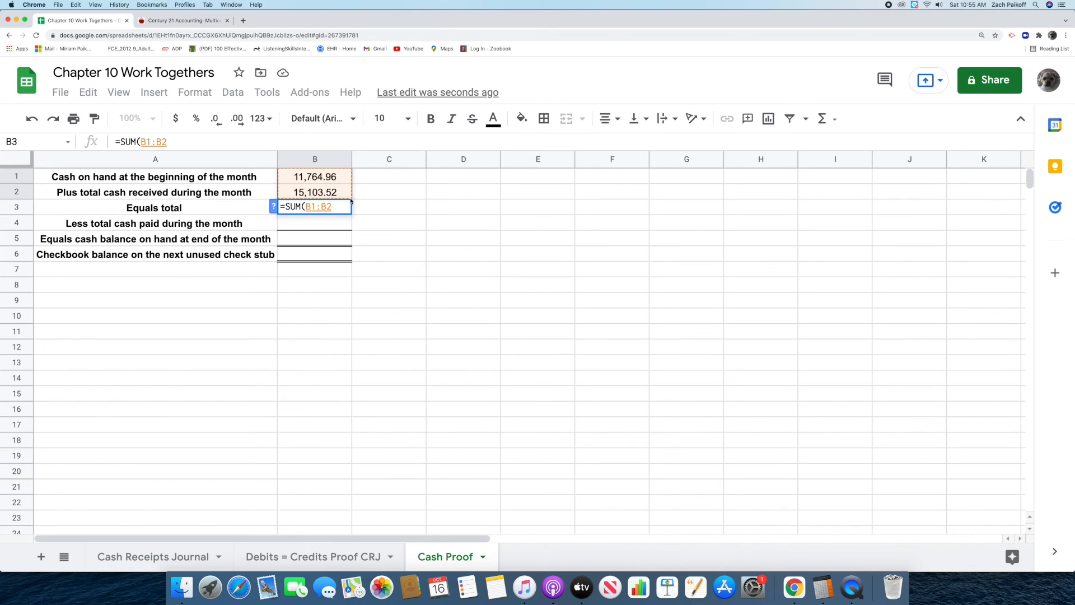
key(Return)
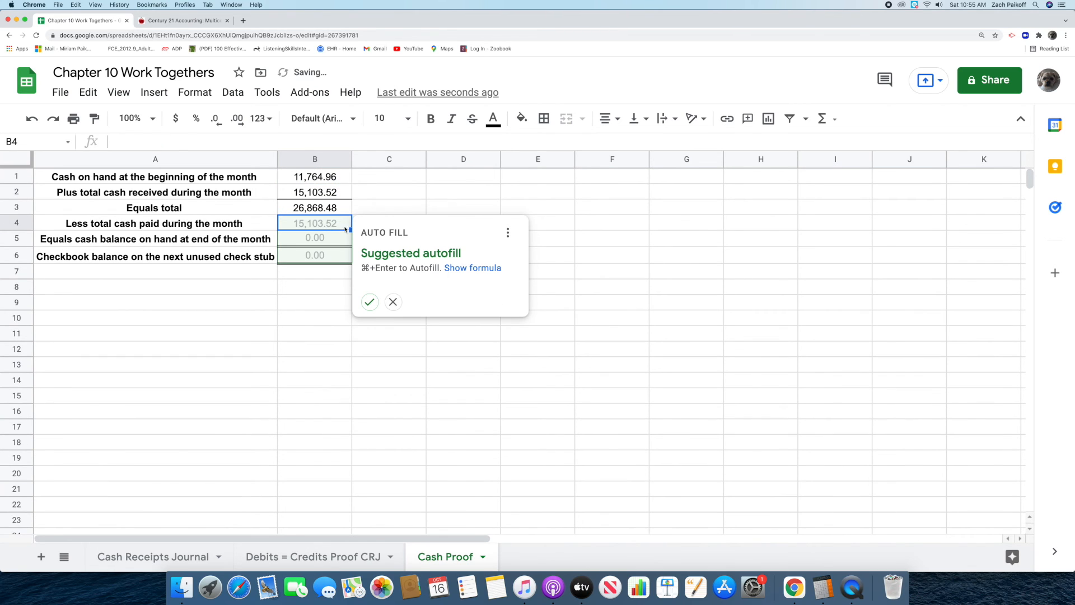
click(393, 302)
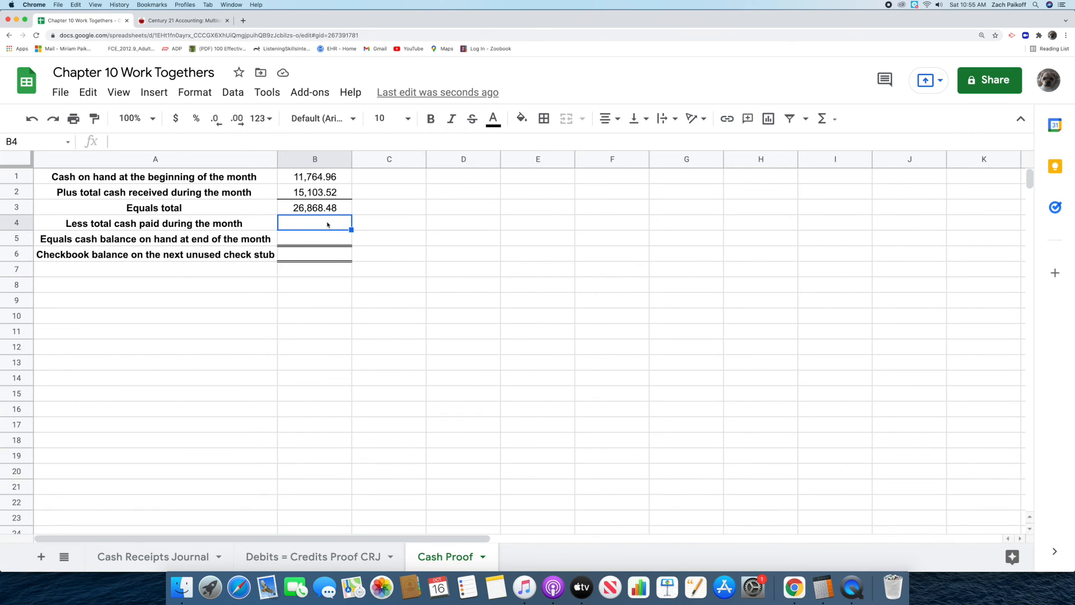
Step: Look up October's cash credit total in the textbook and enter 8,779.53 as total cash paid during the month
click(181, 21)
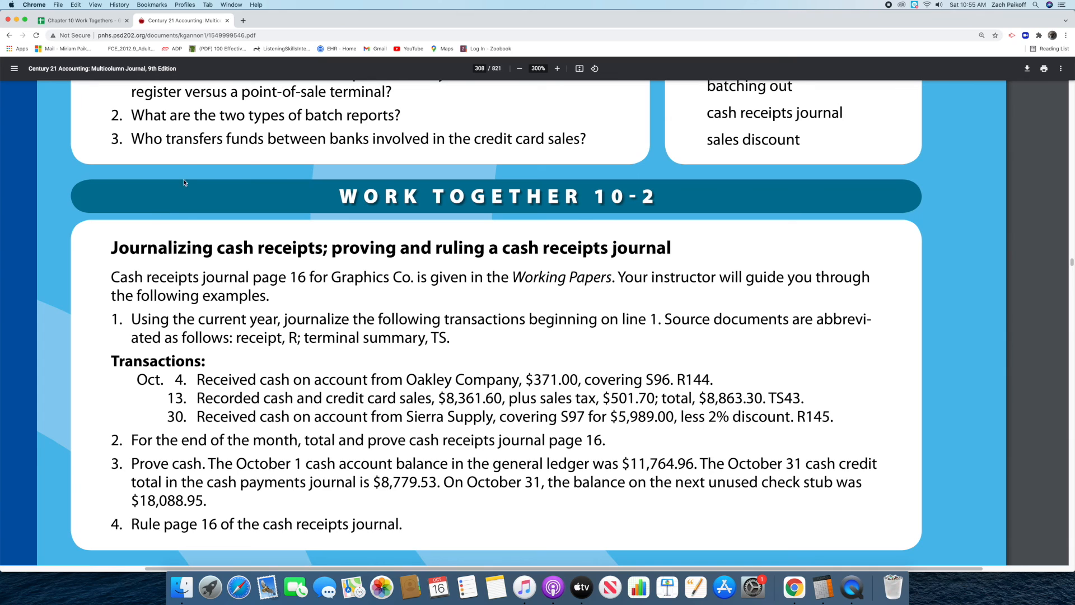
click(90, 20)
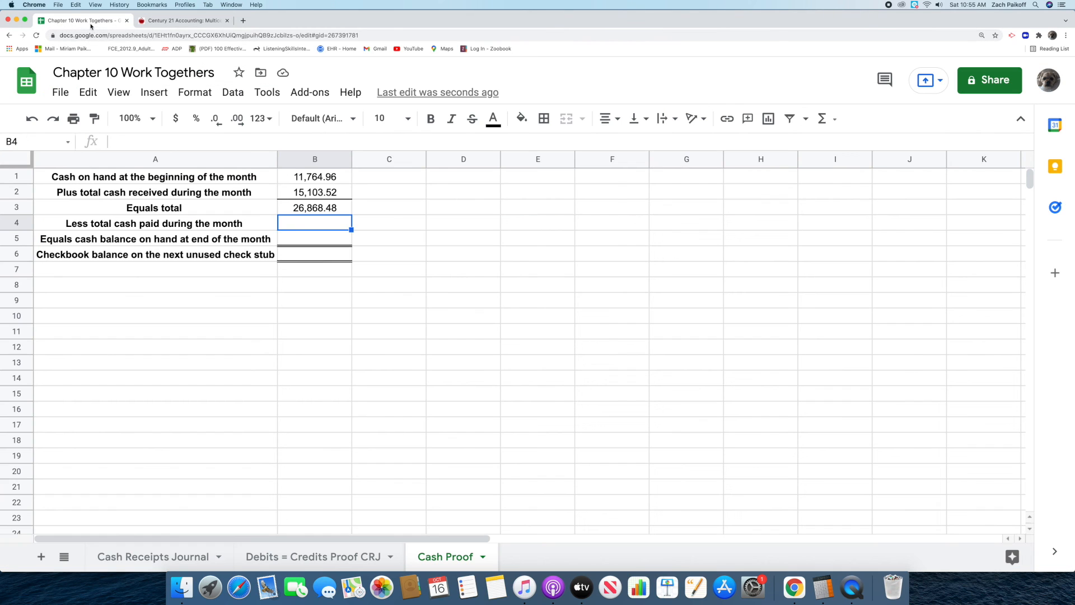
double_click(303, 225)
text(8,779.5)
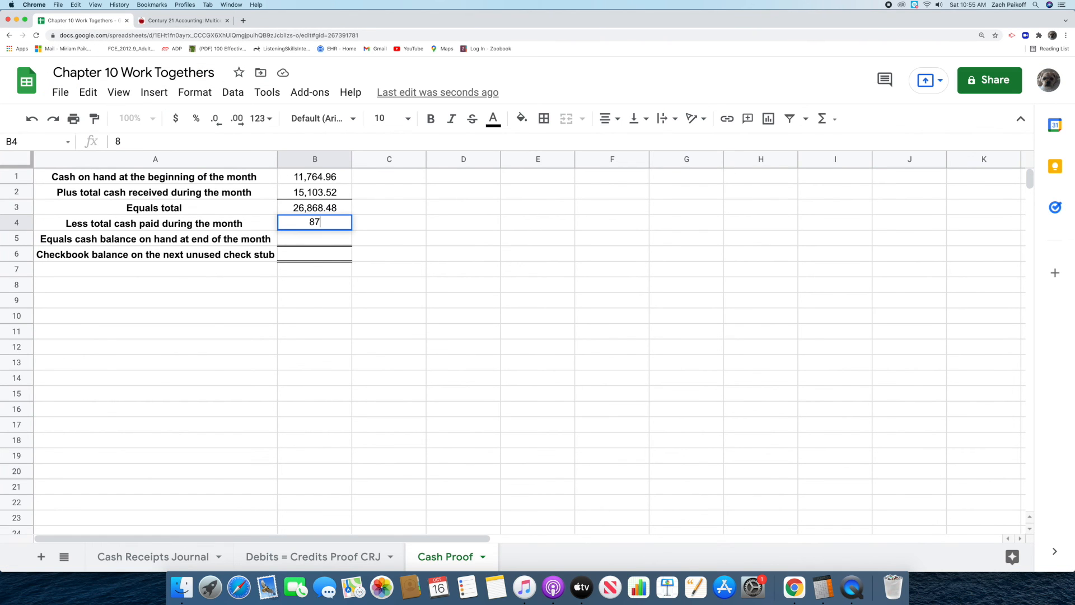
text(3)
key(Return)
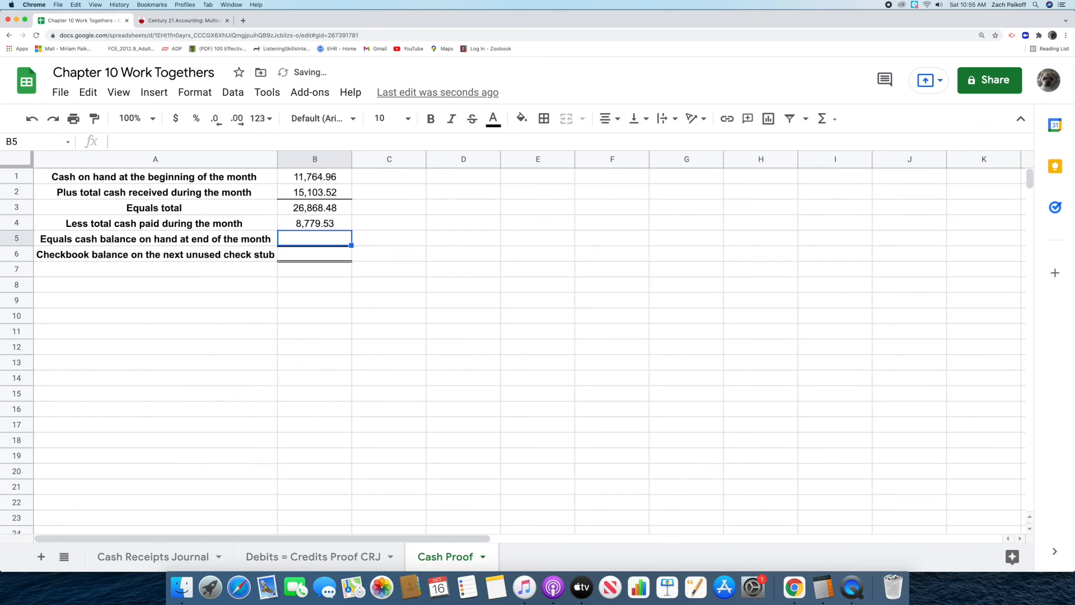
Step: Calculate the end-of-month cash balance in B5 with the formula =B3-B4
double_click(330, 239)
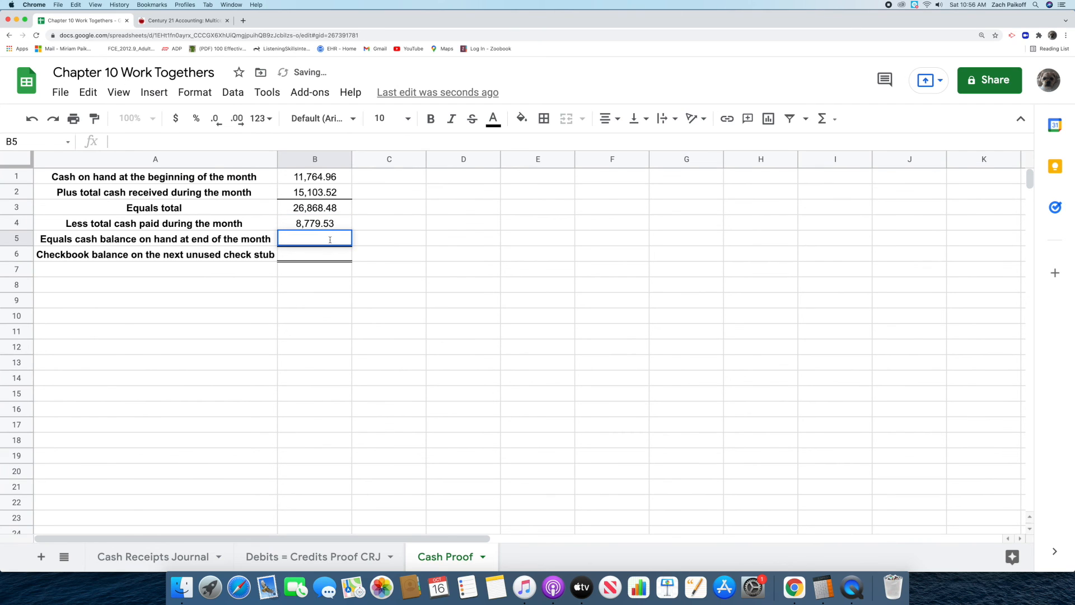
text(=)
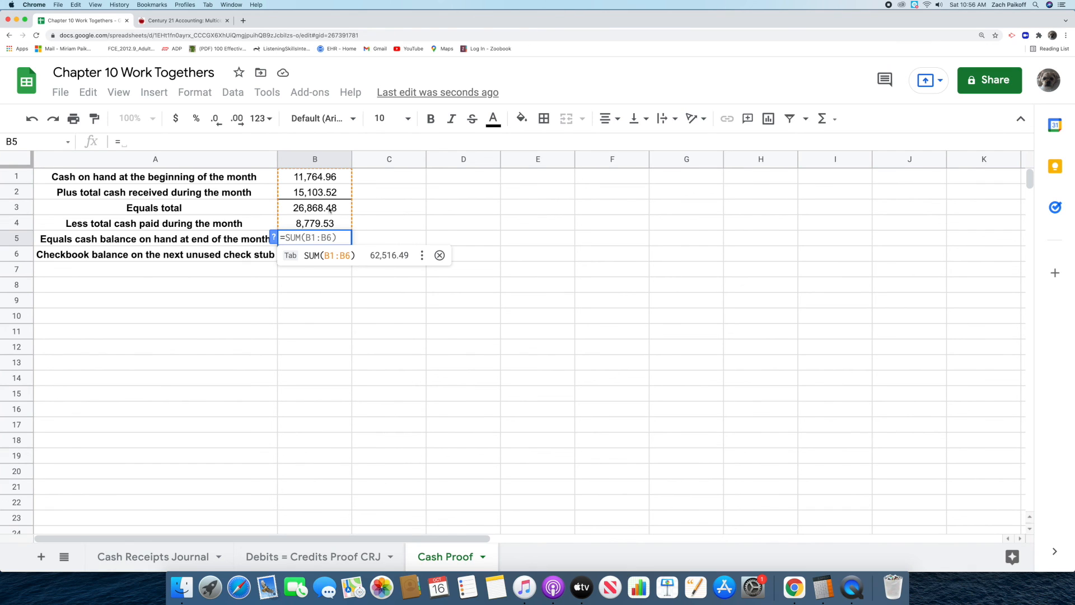
click(330, 210)
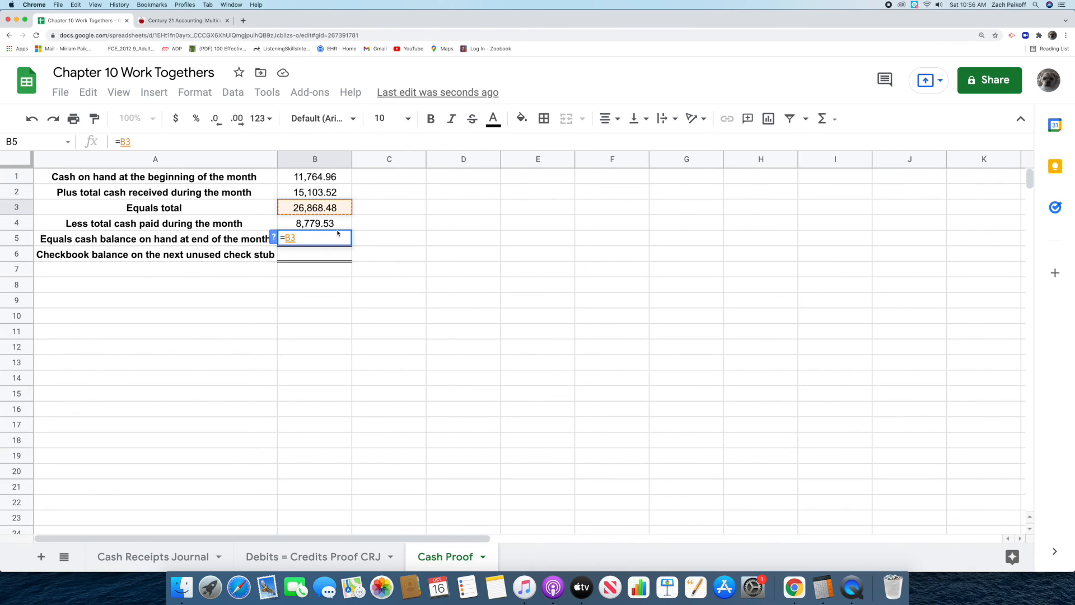
text(-)
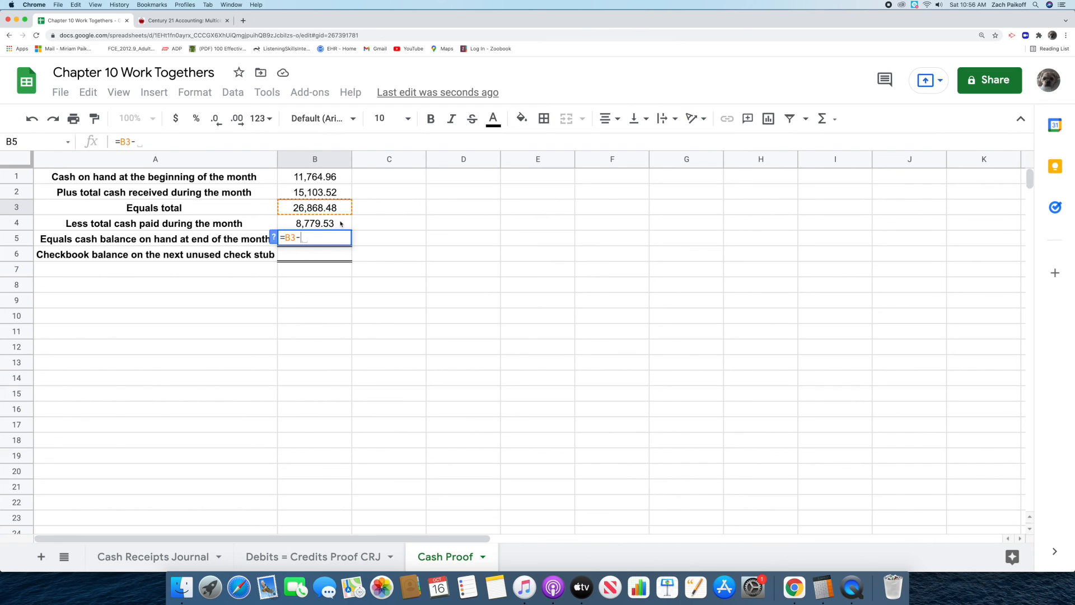
click(340, 223)
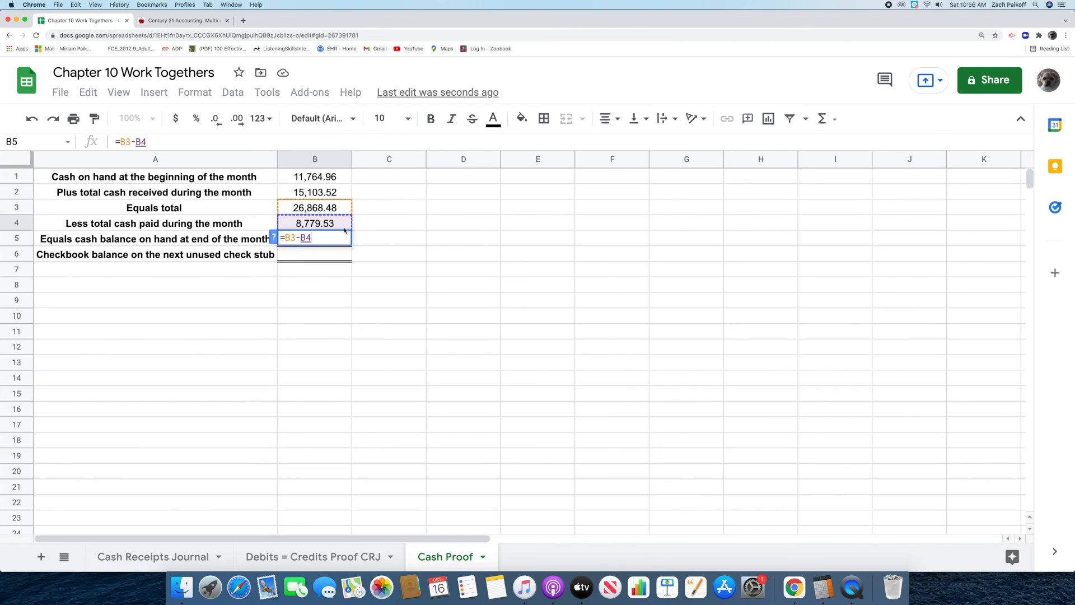
key(Return)
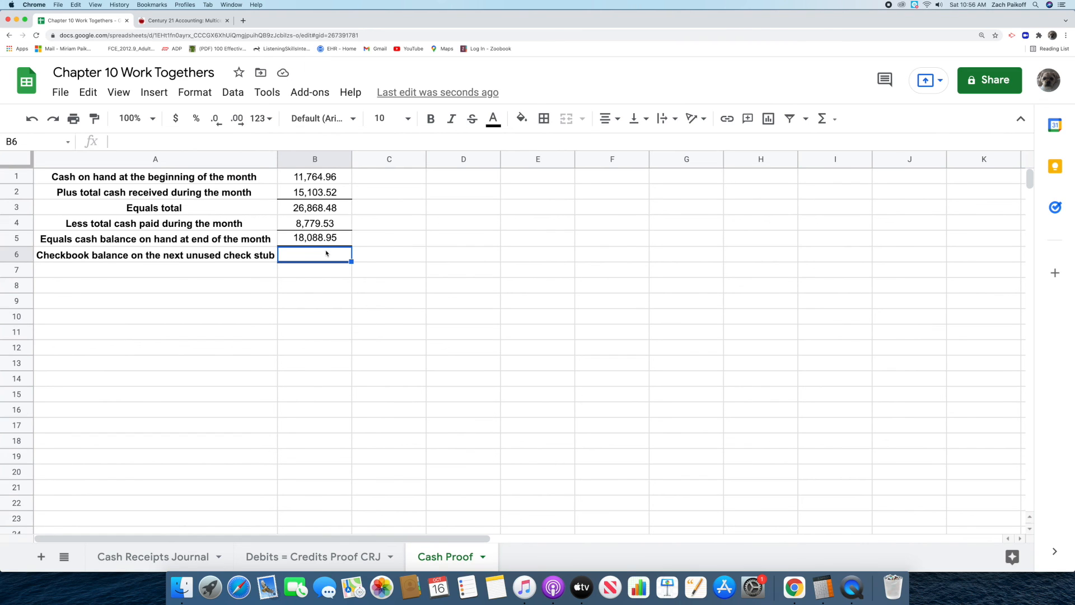
Step: Look up the next unused check stub's balance in the textbook and enter 18,088.95 as the checkbook balance
click(181, 22)
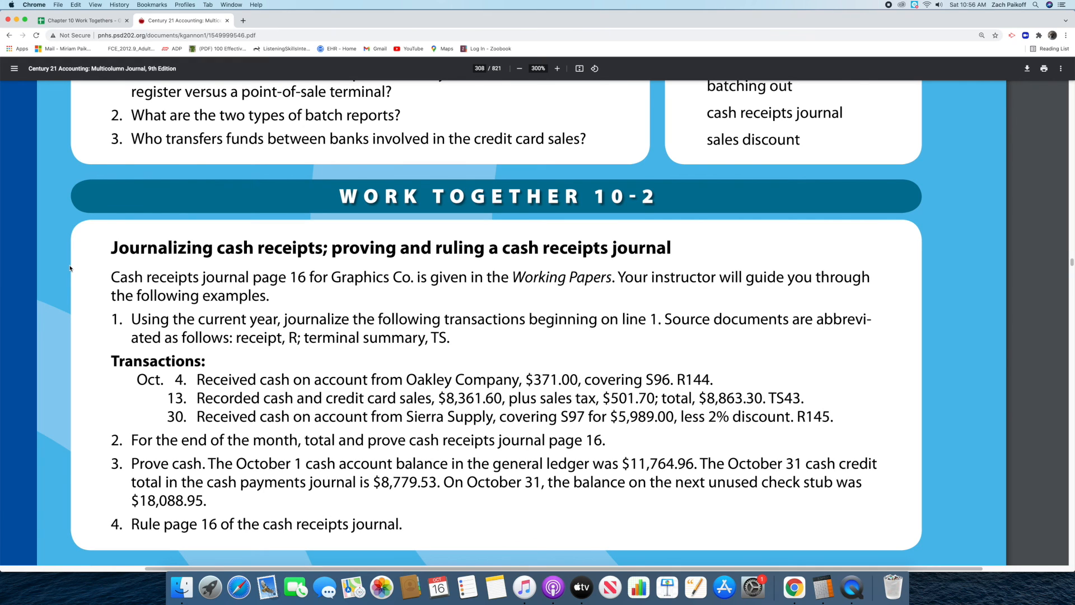
click(80, 20)
text(18)
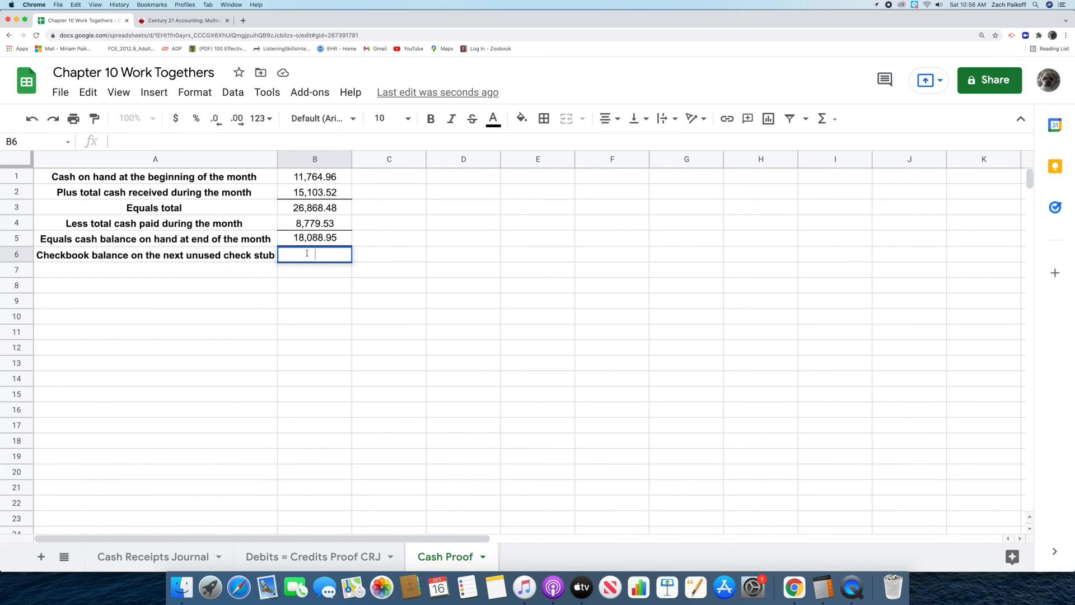
text(088.95)
key(Return)
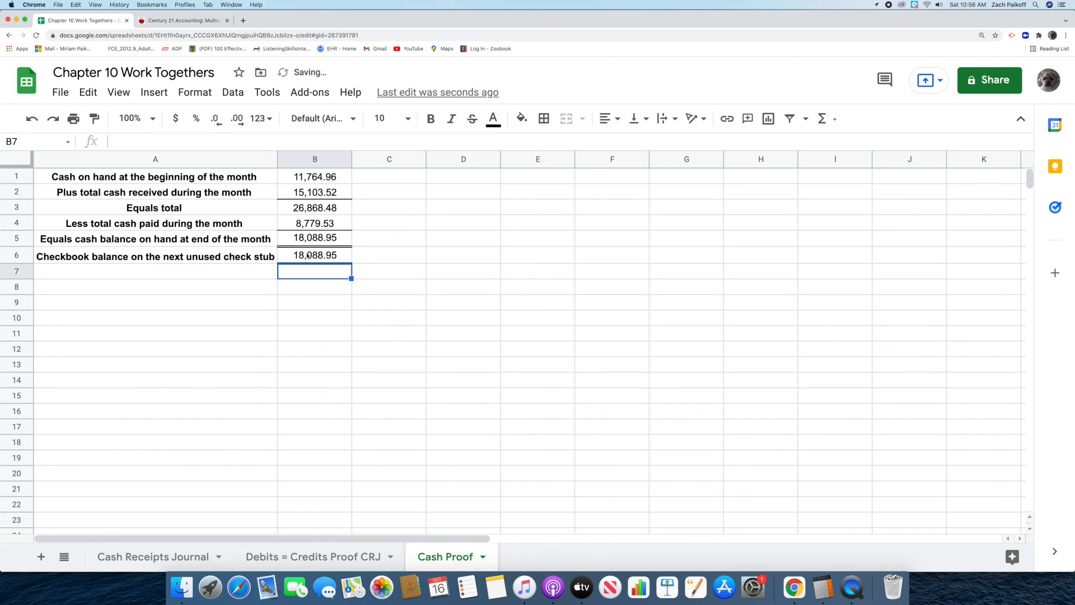